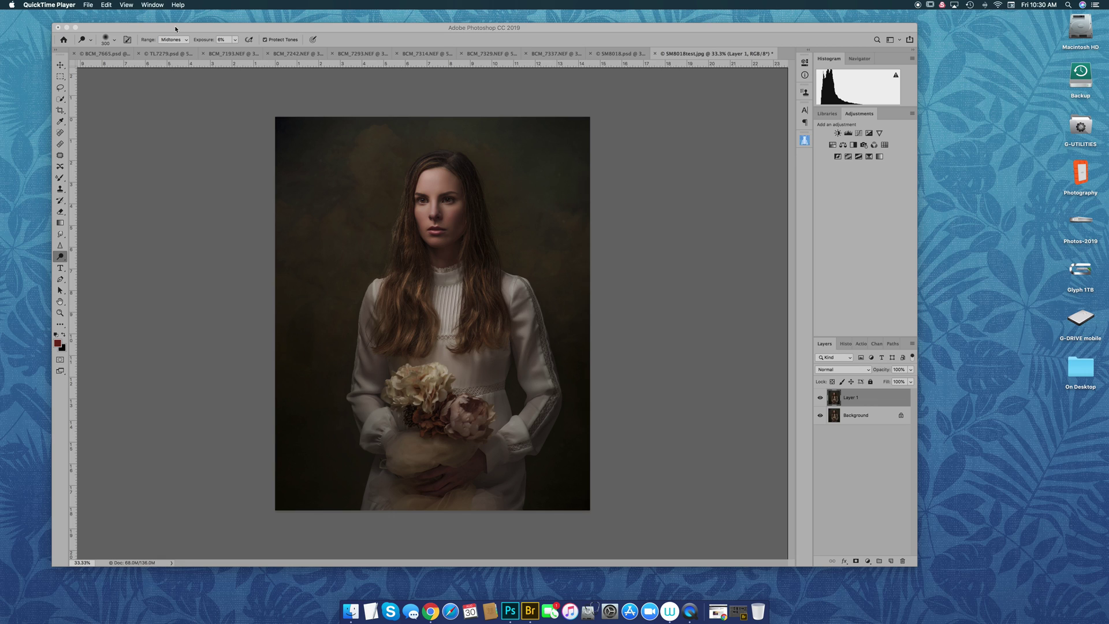
Step: Bring the Photoshop window with the flower portrait to the front
click(316, 30)
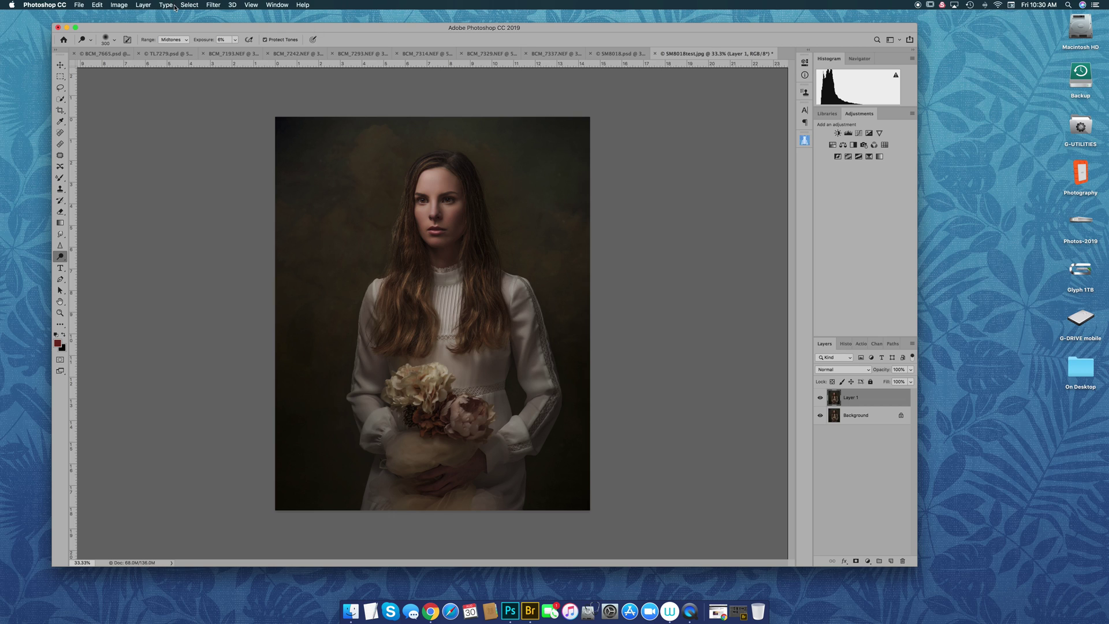
Step: Launch Exposure X4 on Layer 1 from Filter > Alien Skin > Exposure X4
click(214, 5)
mouse_move(261, 198)
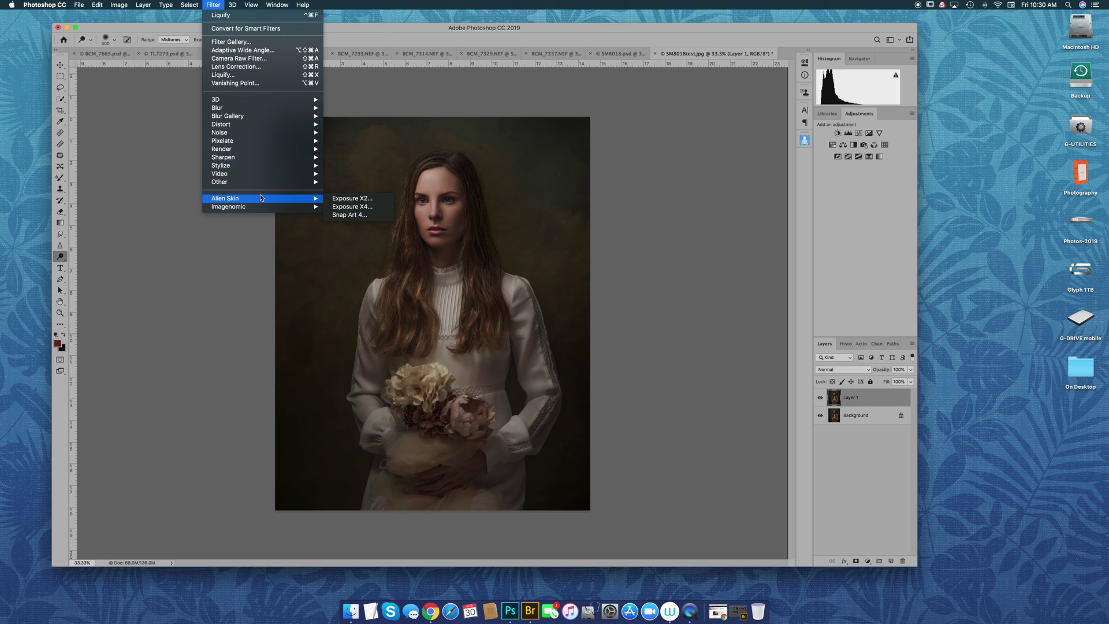
click(370, 206)
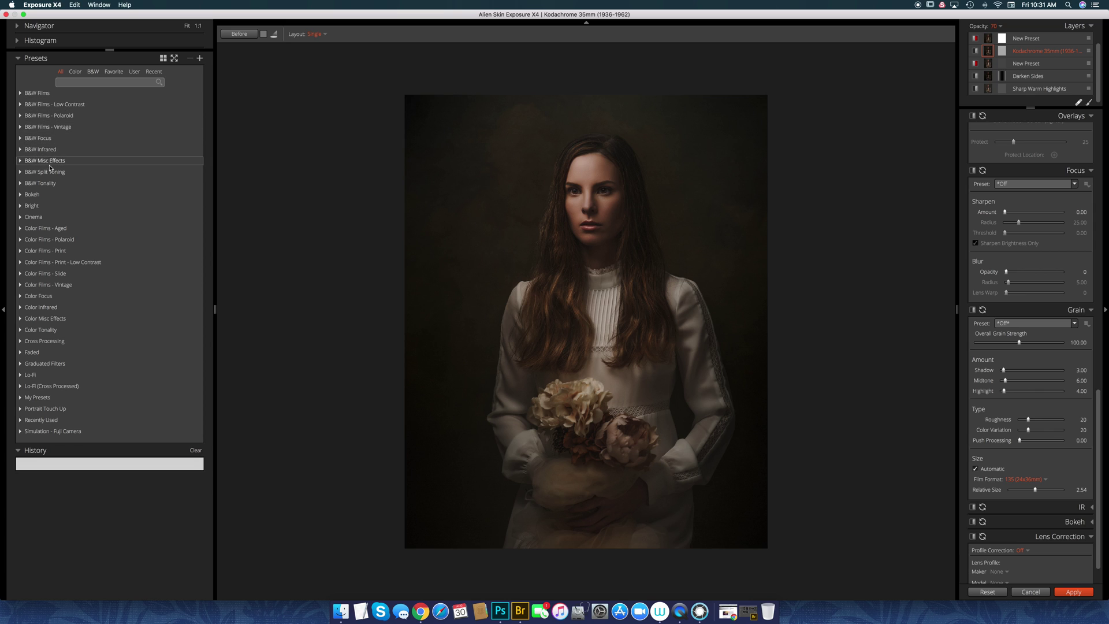
click(43, 97)
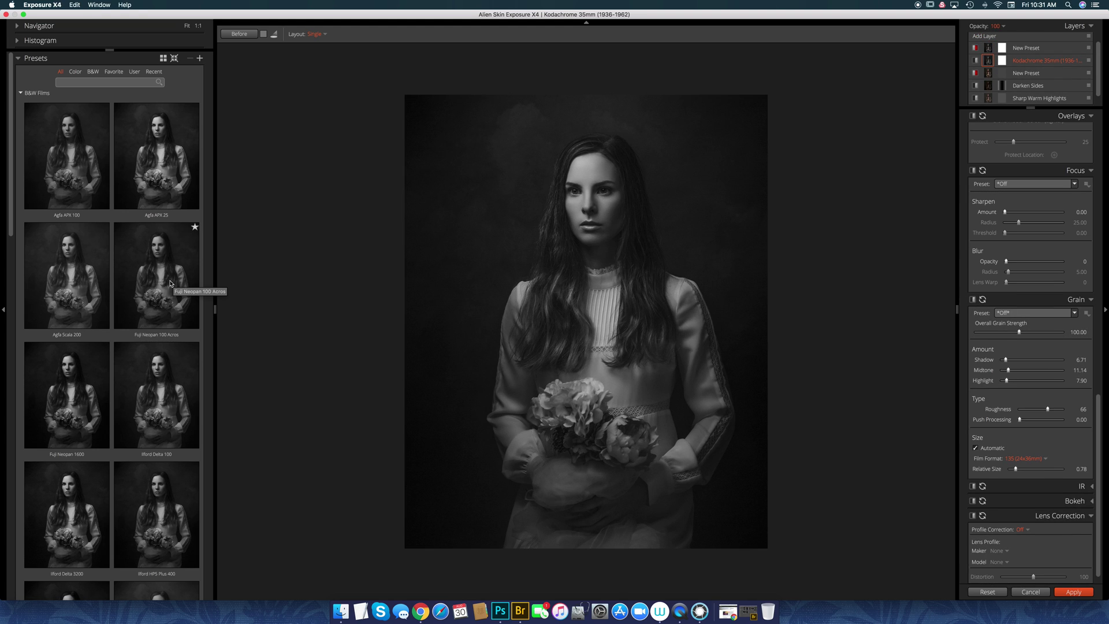
click(44, 95)
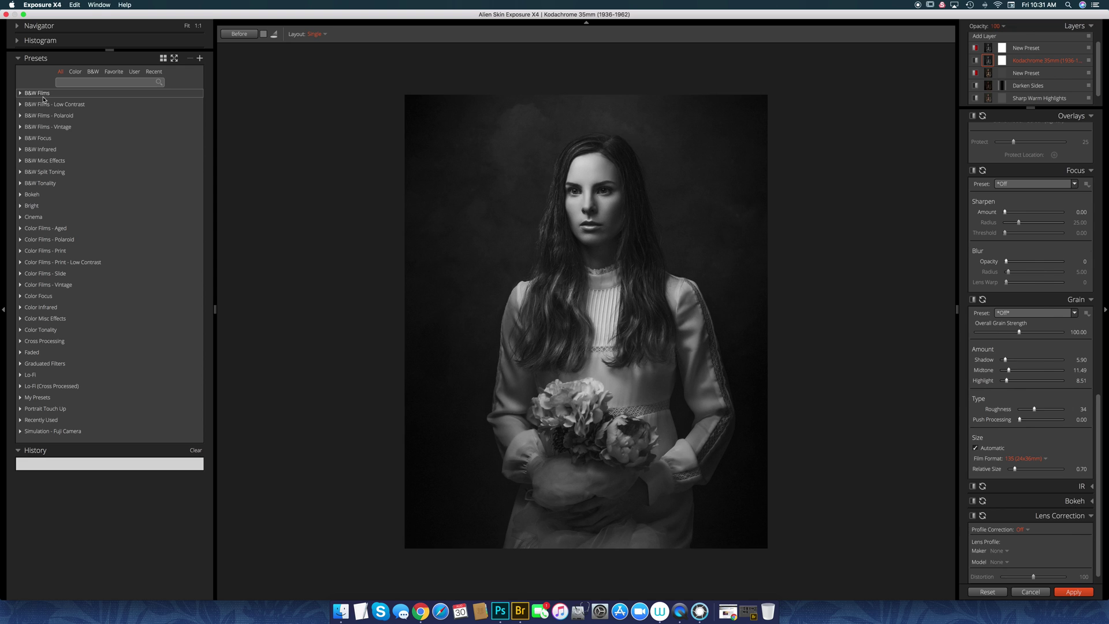
click(45, 107)
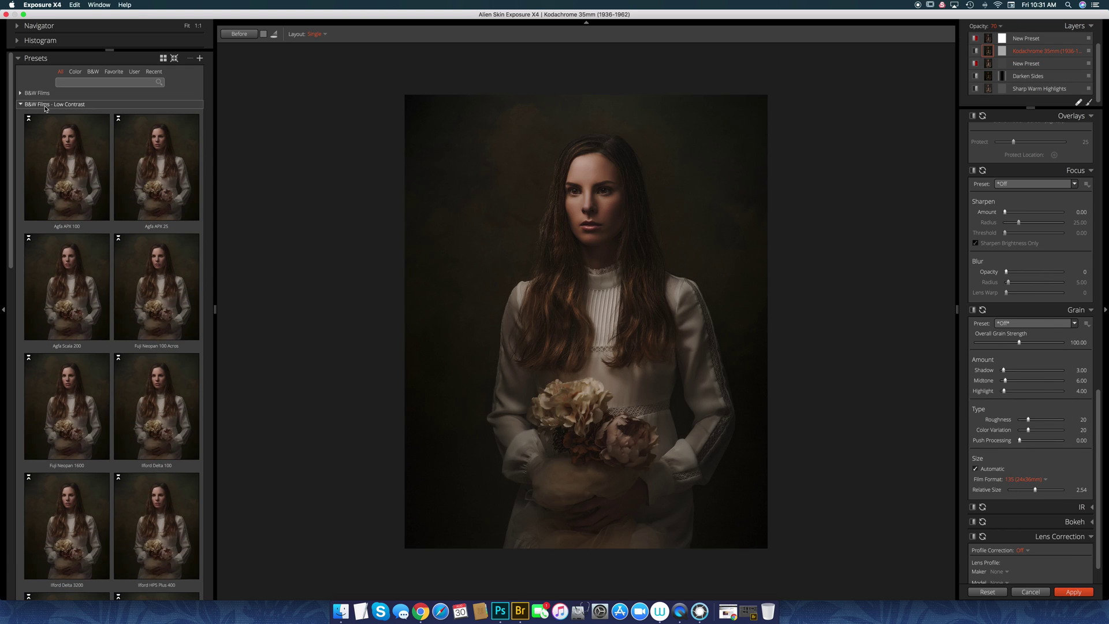
click(45, 104)
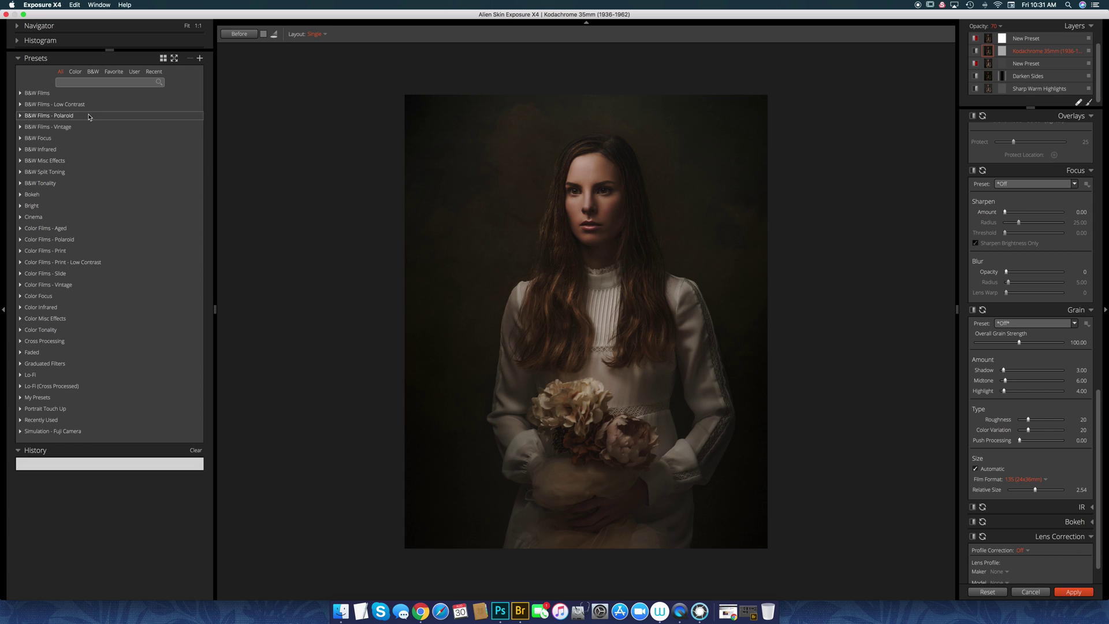
click(86, 117)
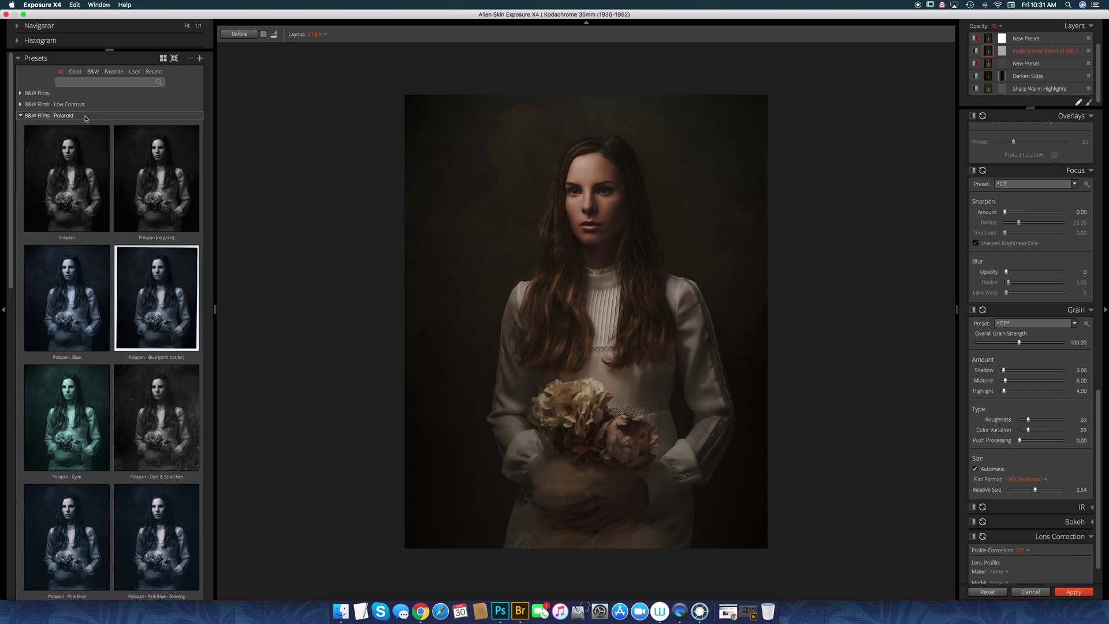
scroll(148, 236, down, 15)
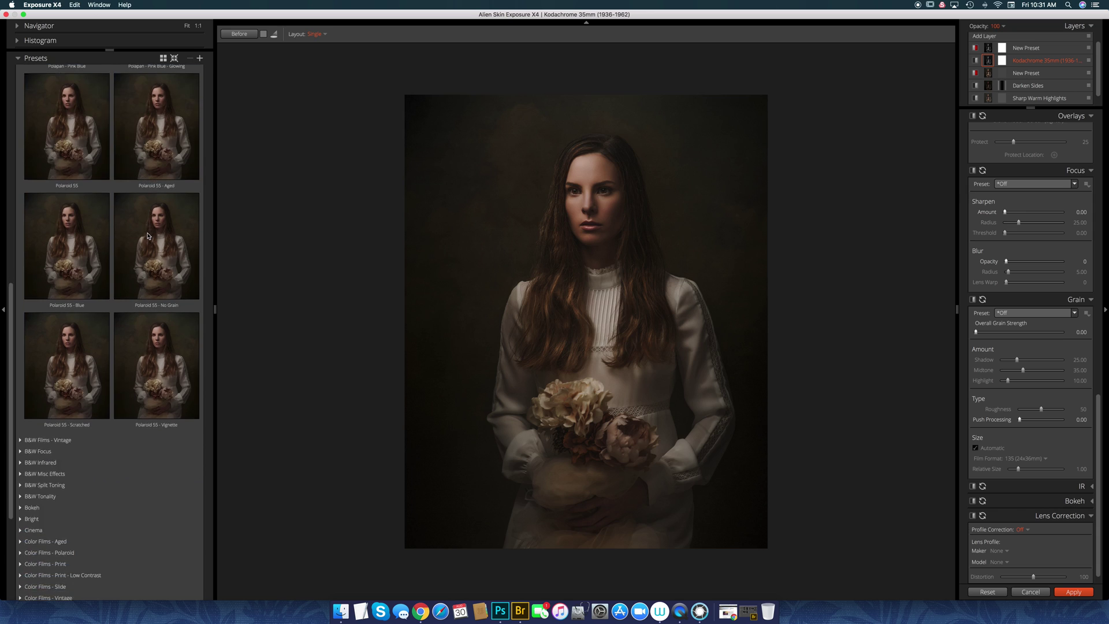
scroll(148, 236, up, 15)
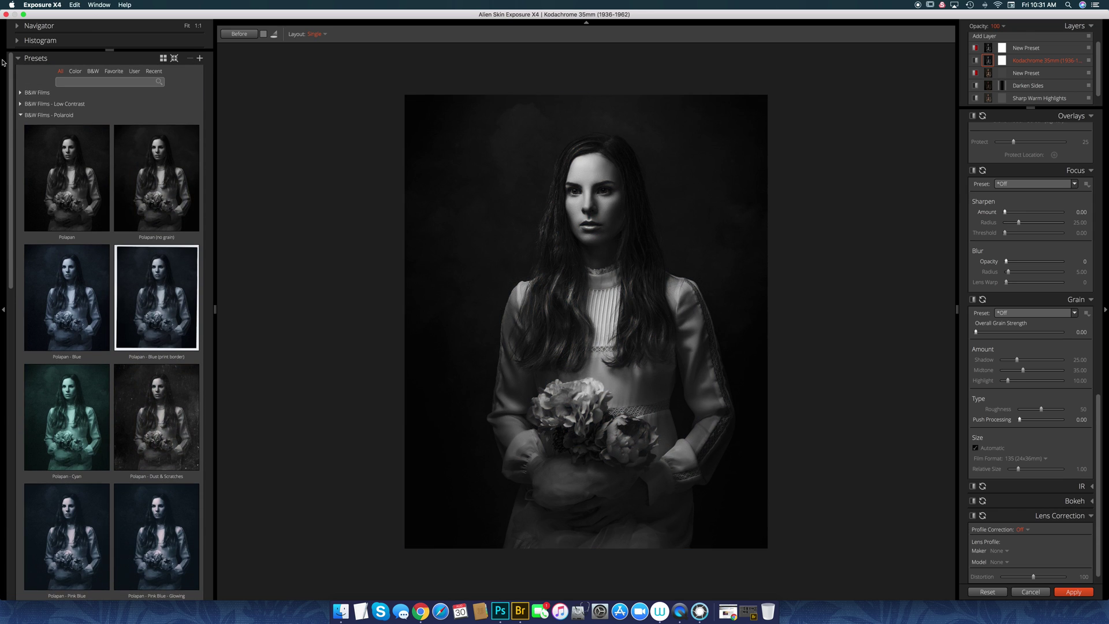
click(70, 115)
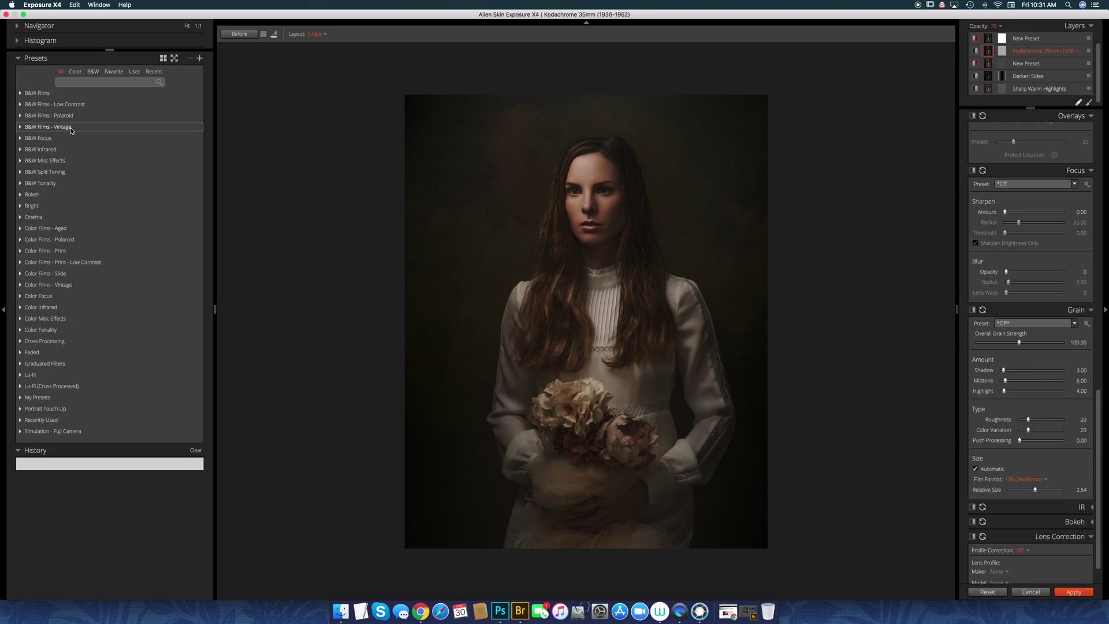
click(70, 126)
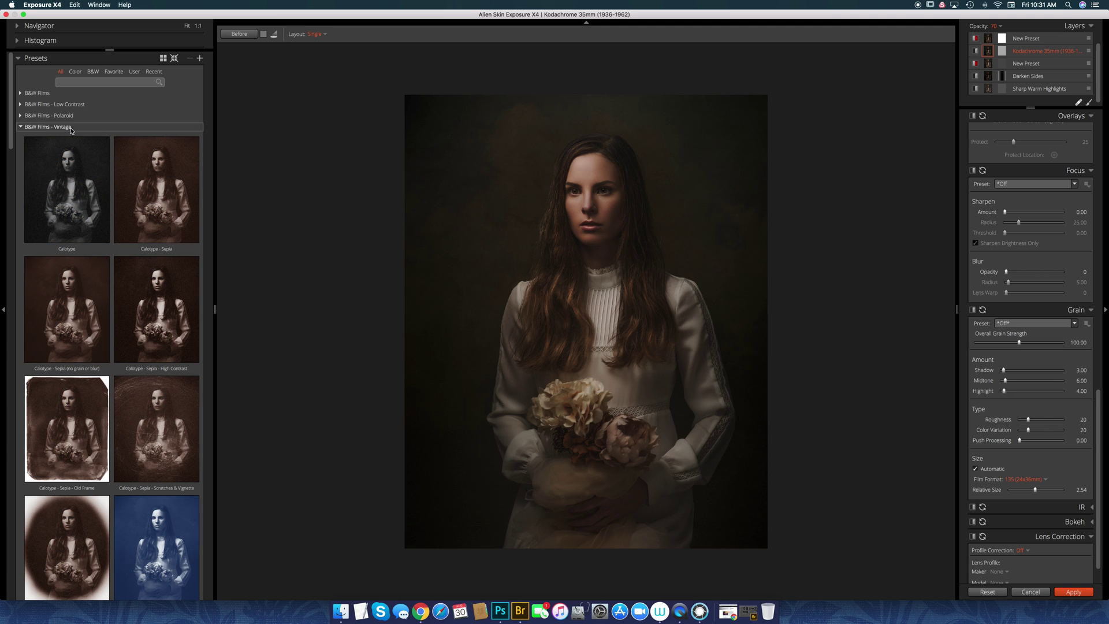
click(72, 128)
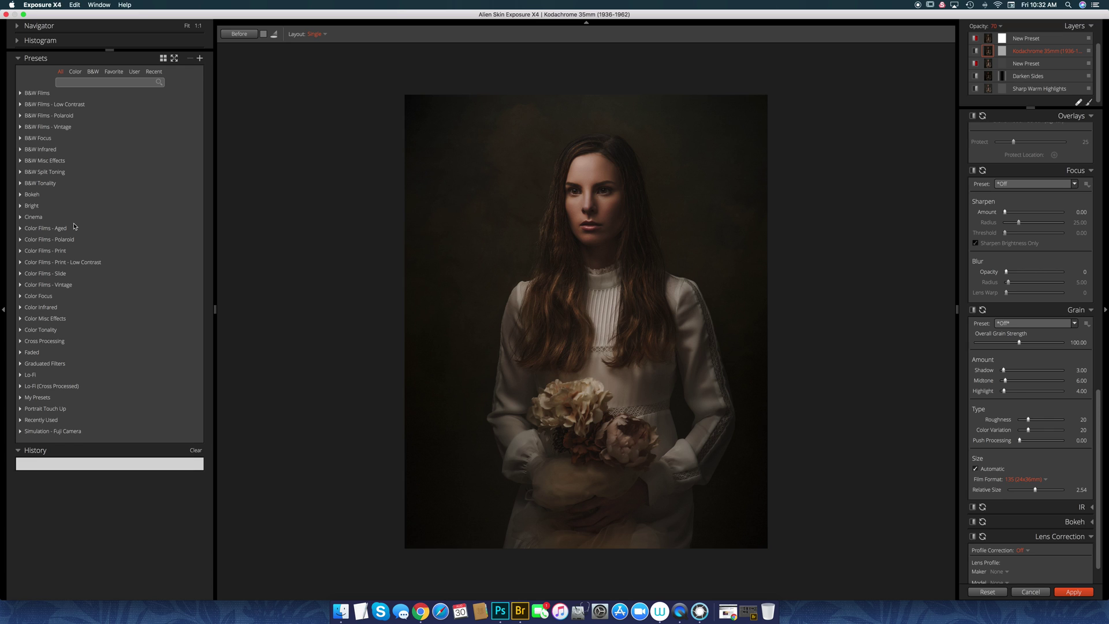
Step: Select Autochrome - Vignette (hard) under Color Films - Vintage, then reset all adjustments to defaults
click(70, 284)
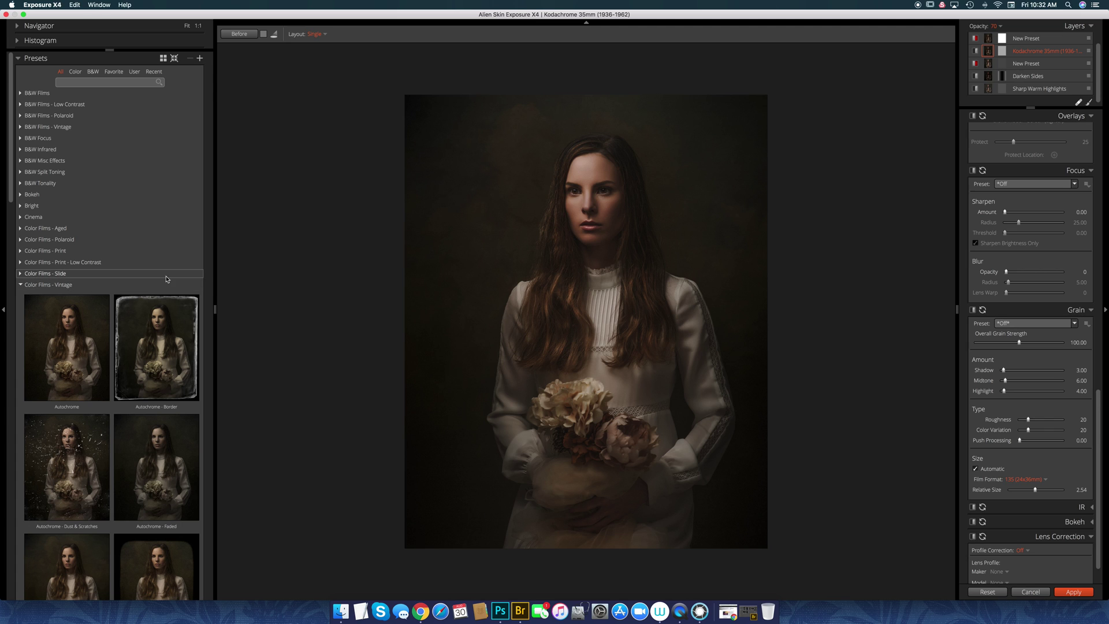
scroll(209, 295, down, 5)
scroll(209, 294, down, 3)
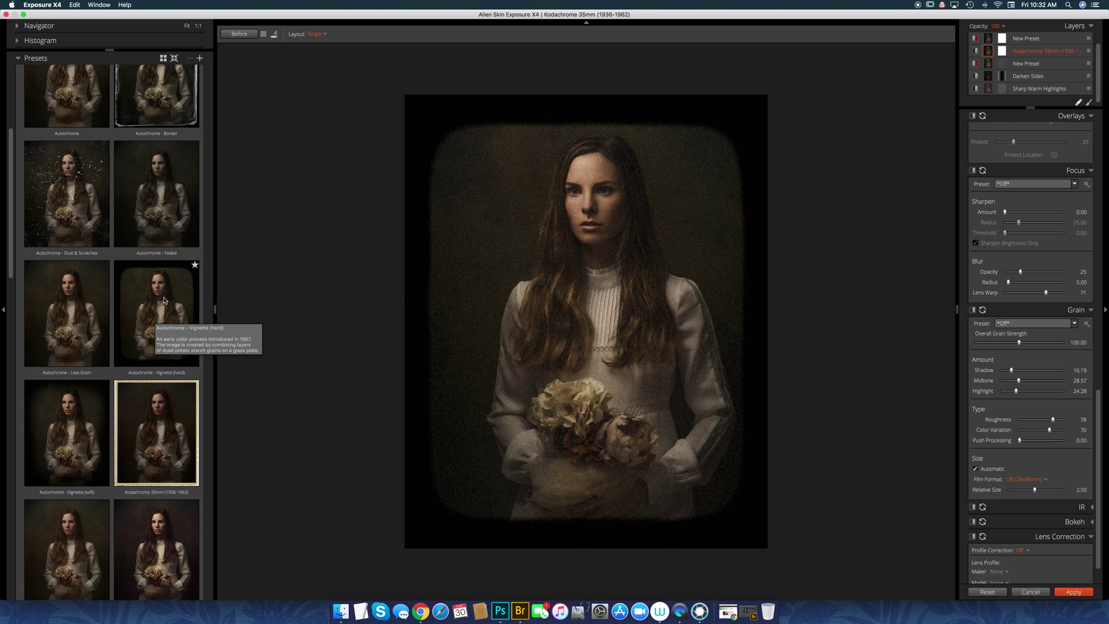
click(164, 300)
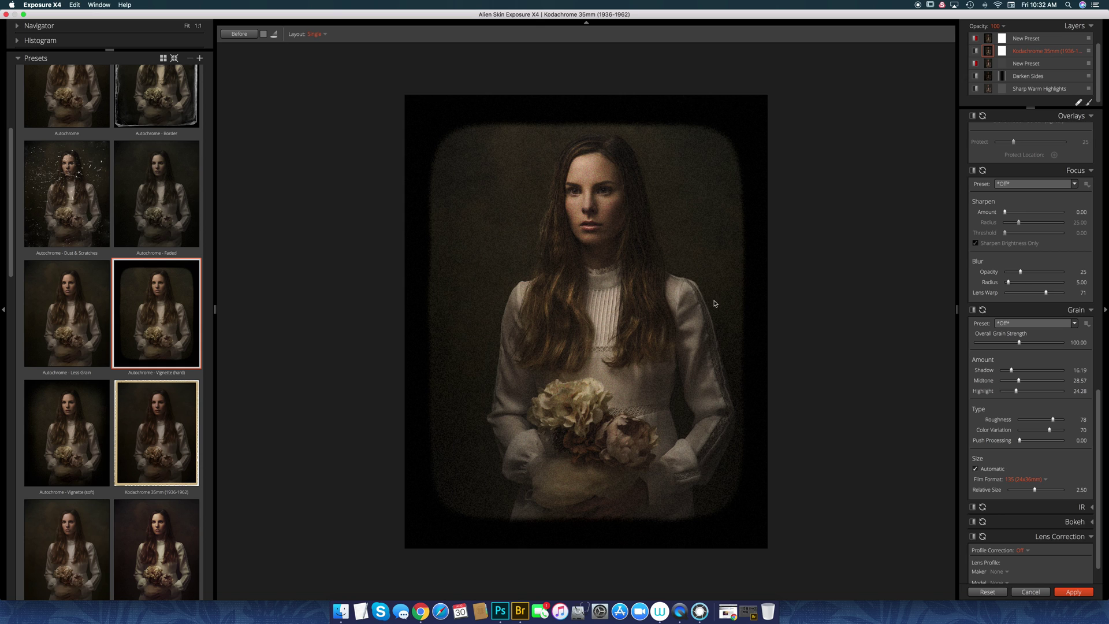
click(989, 592)
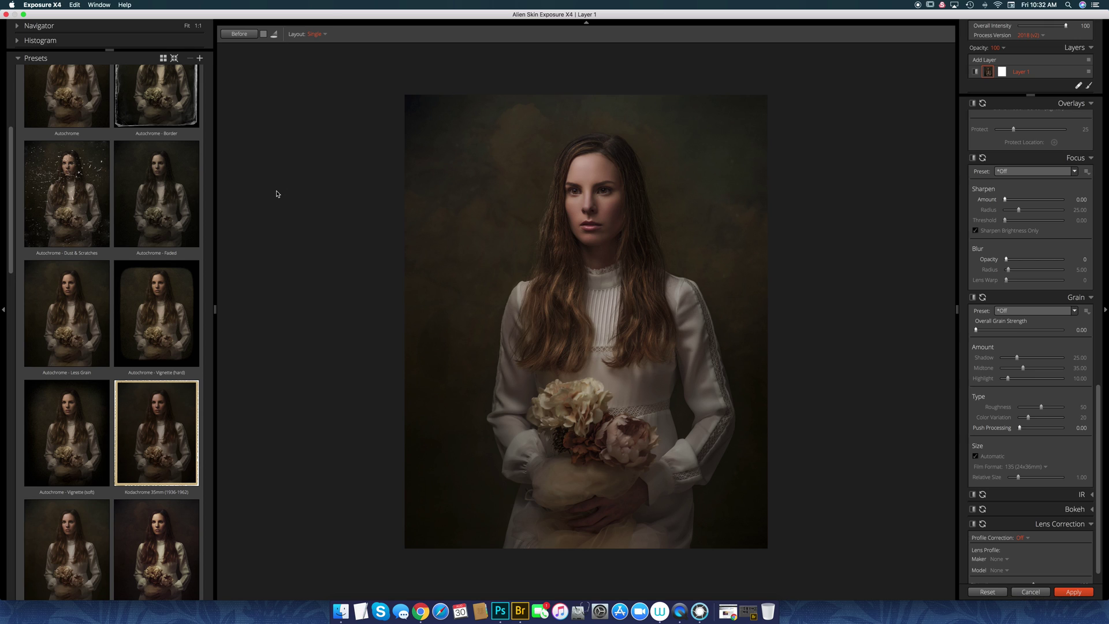
Step: Apply the Autochrome - Vignette (hard) preset and test the border overlay on and off
click(172, 343)
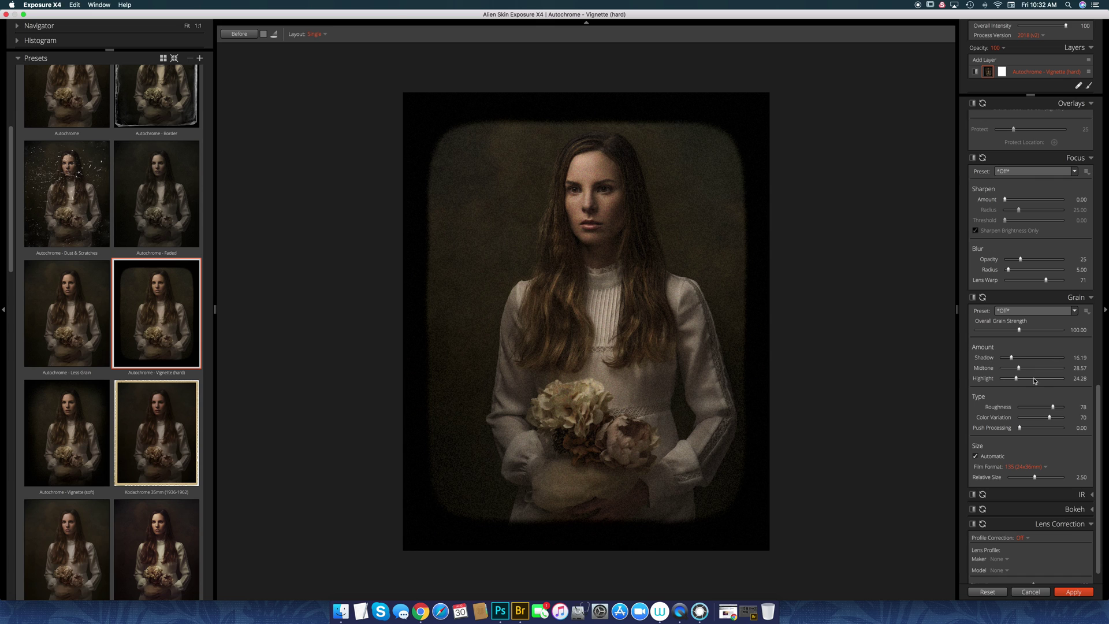
drag(1100, 397, 1105, 237)
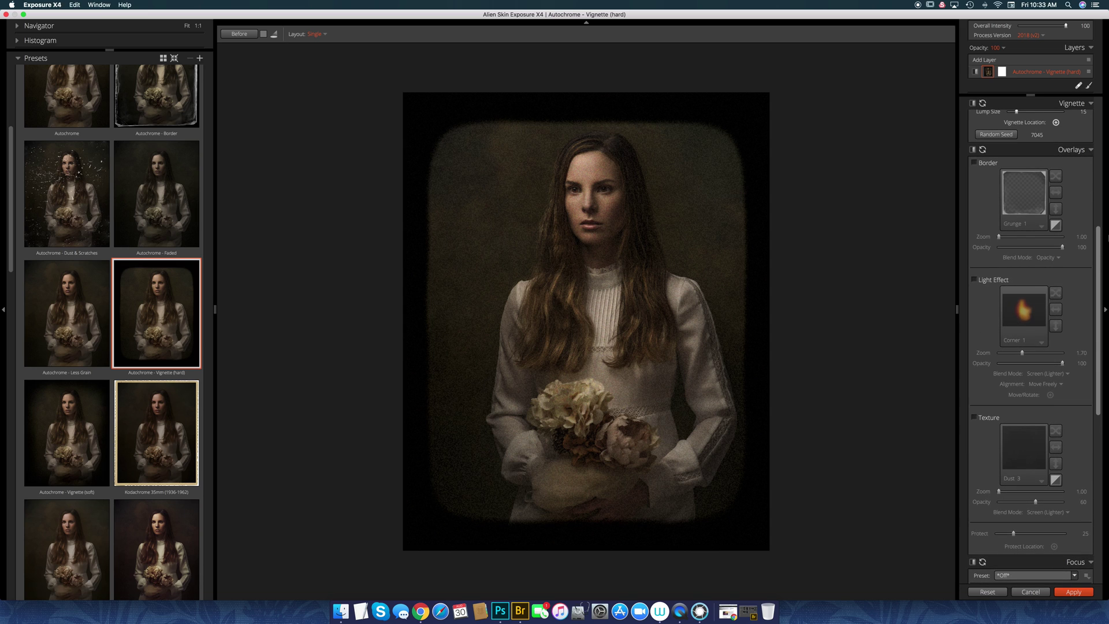
click(974, 164)
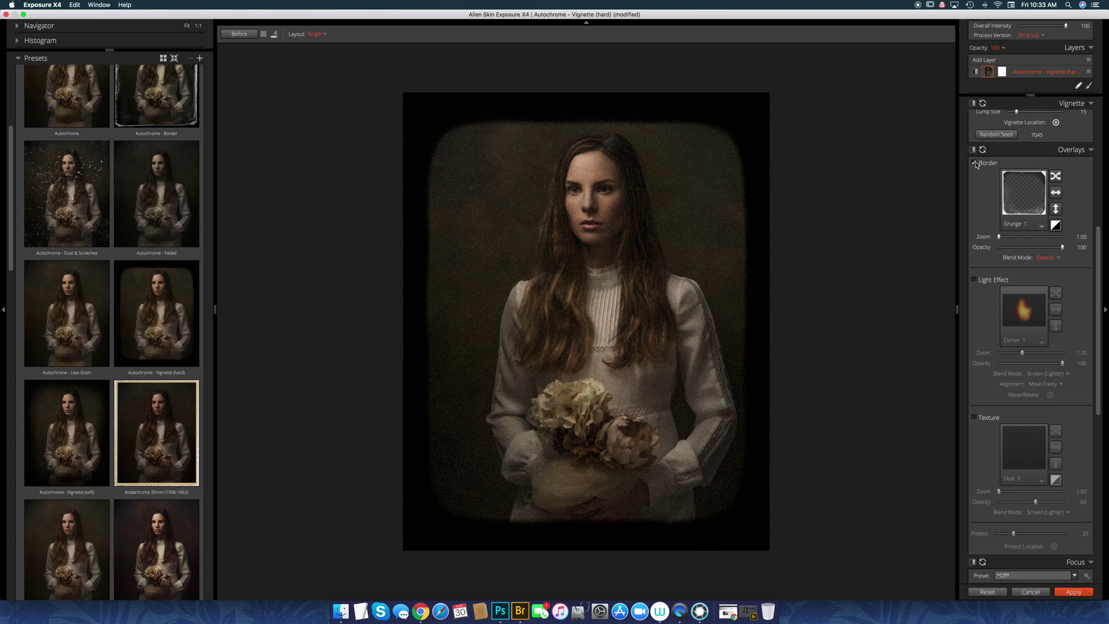
click(974, 164)
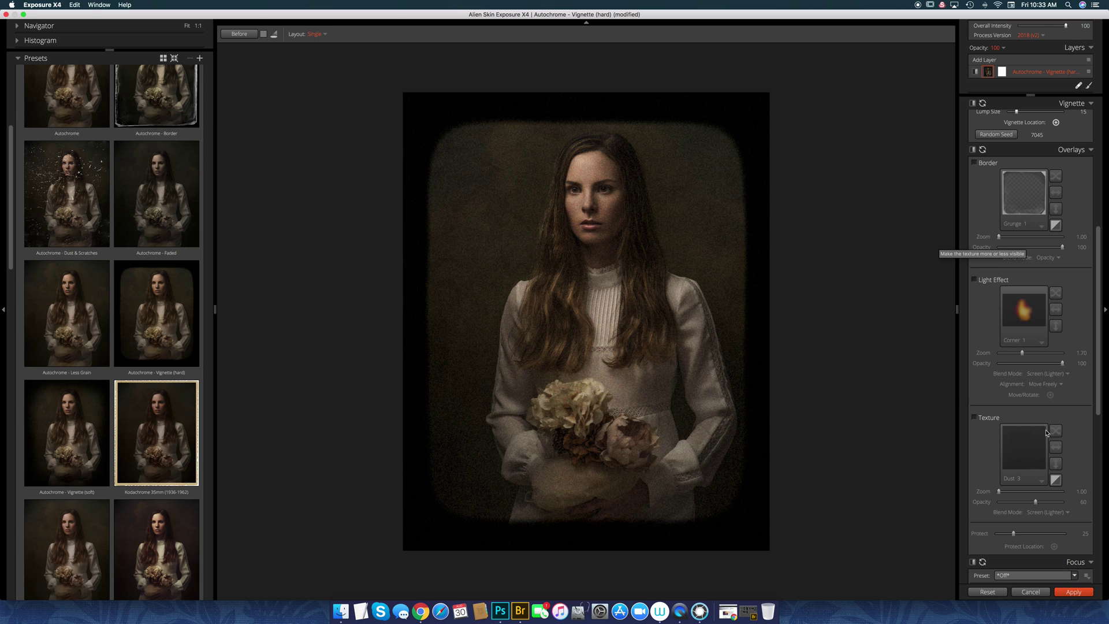
Step: Lower overall grain strength to 35.64 and preview the border overlay on, then off
drag(1098, 419, 1107, 527)
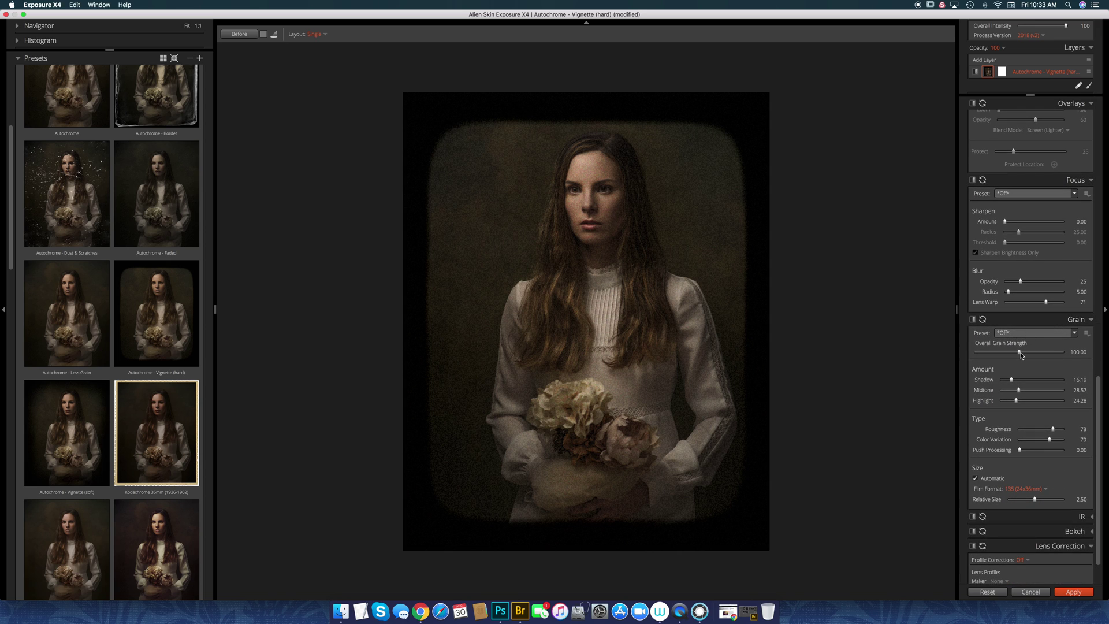
drag(1020, 355, 986, 357)
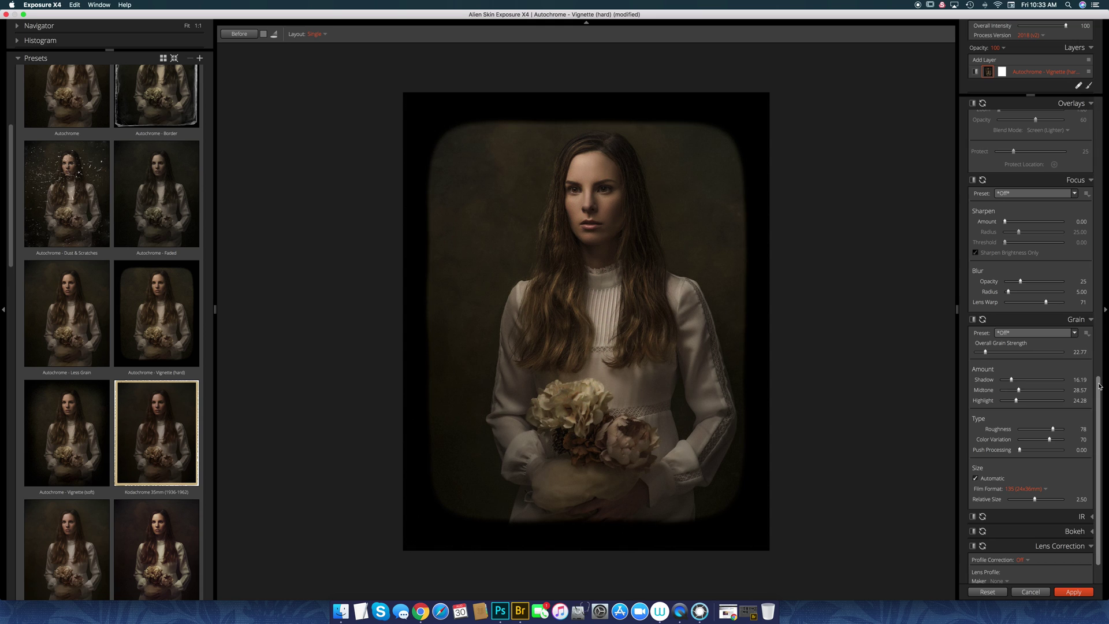
drag(1100, 386, 1105, 203)
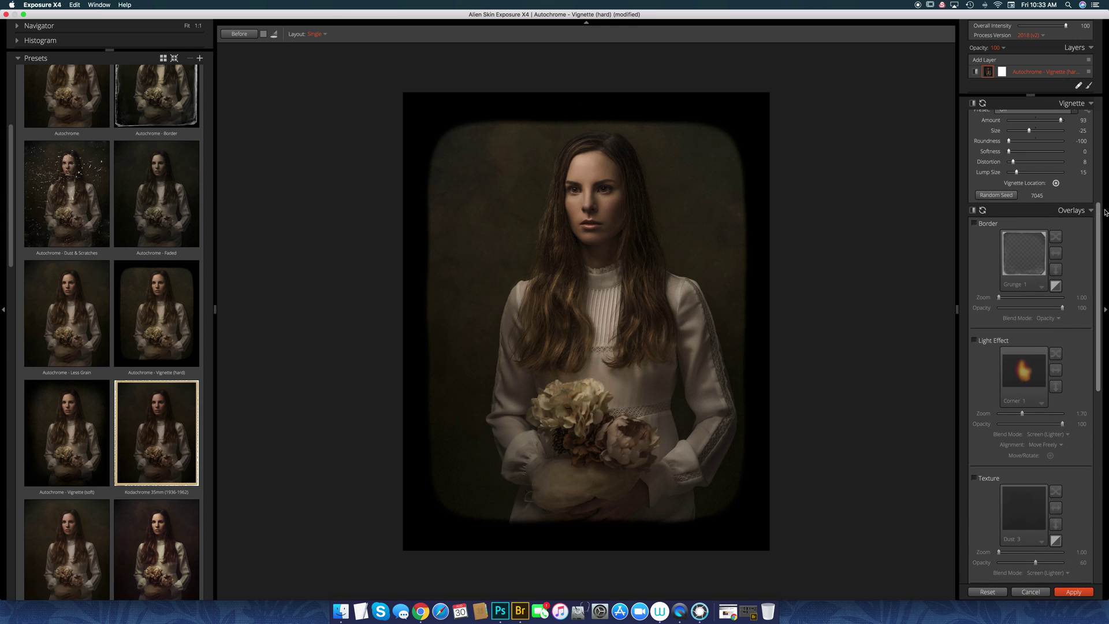
click(975, 224)
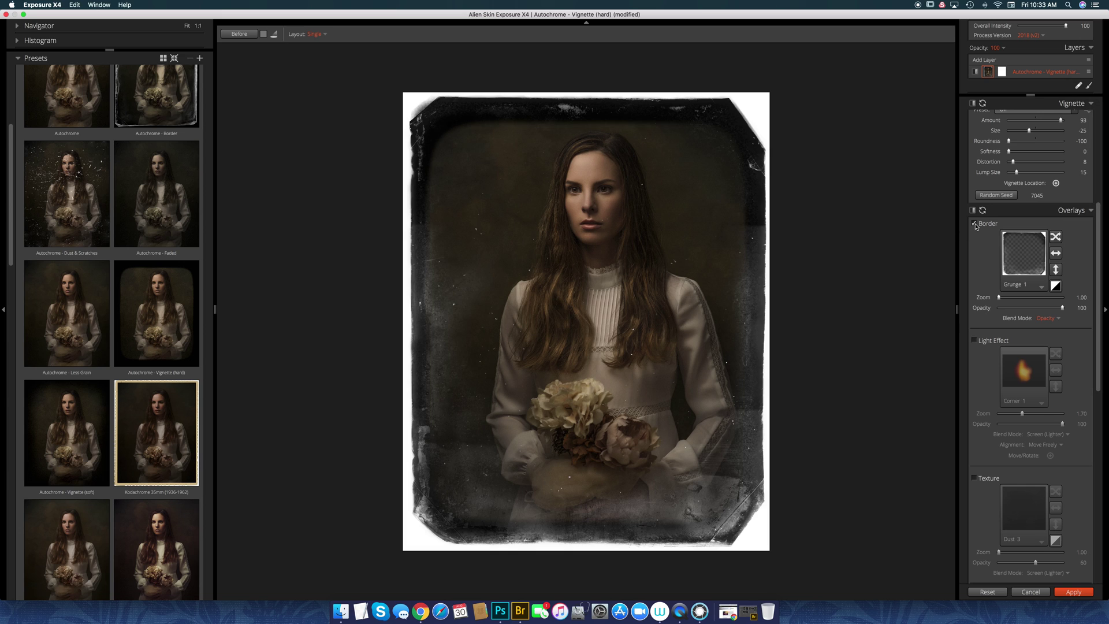
click(975, 224)
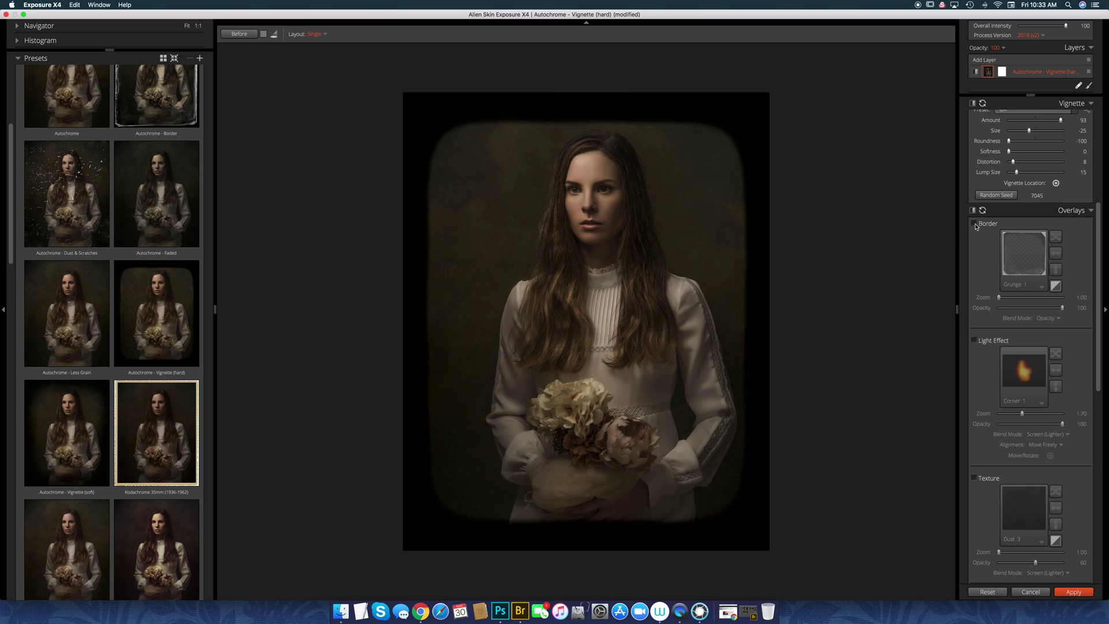
Step: Reset adjustments and apply the Kodachrome 35mm (1936-1962) preset
click(988, 591)
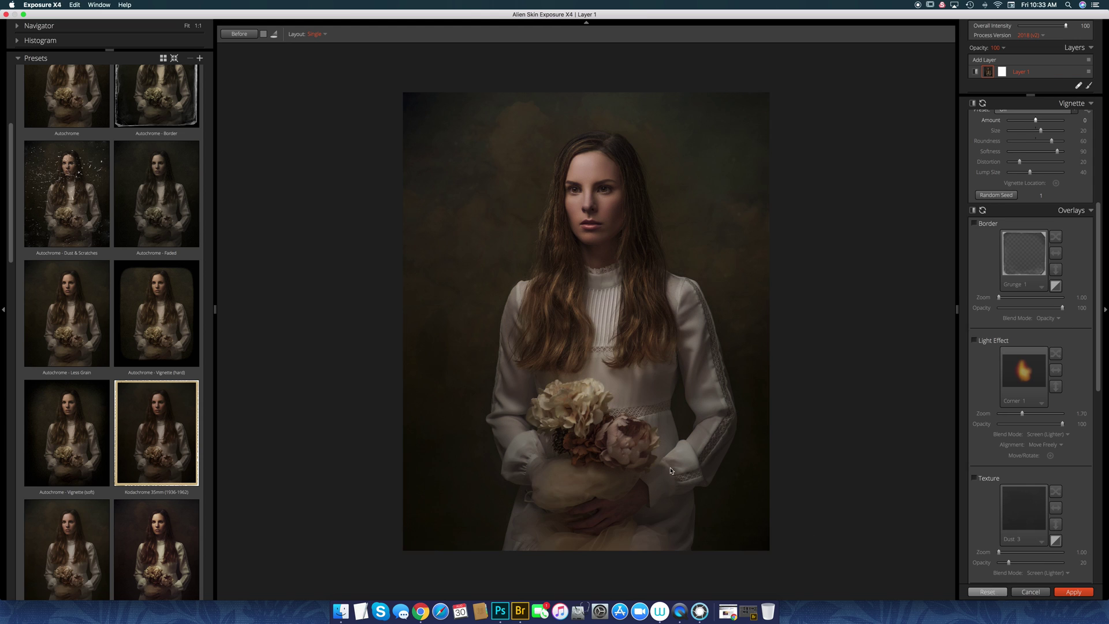
scroll(186, 334, down, 3)
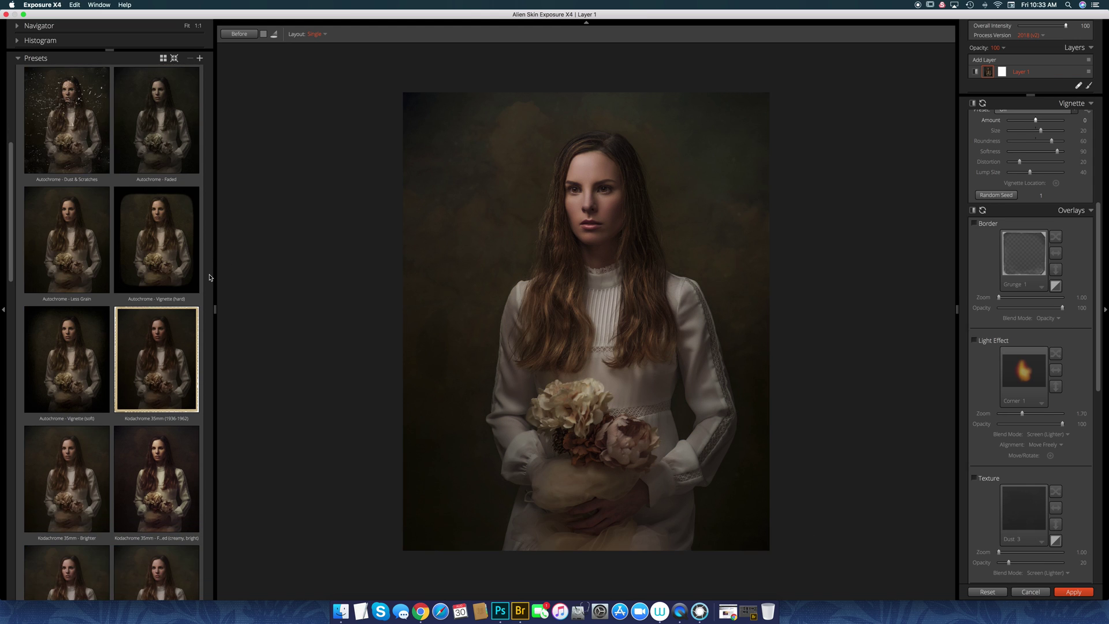
click(187, 334)
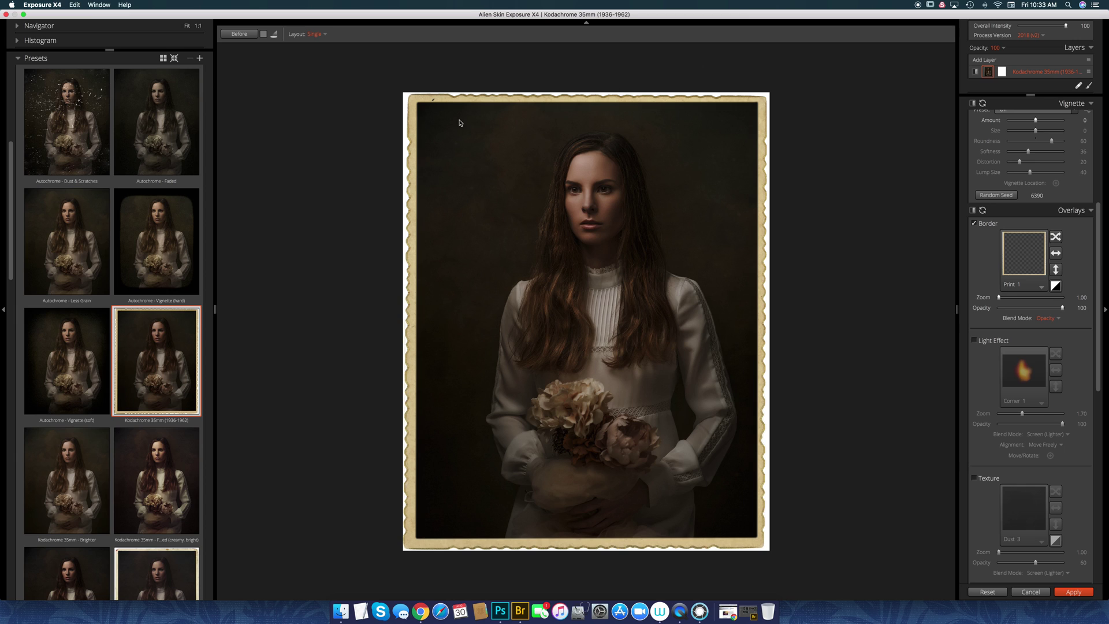
Step: Remove the Kodachrome frame border and lower the layer opacity to 15
click(974, 224)
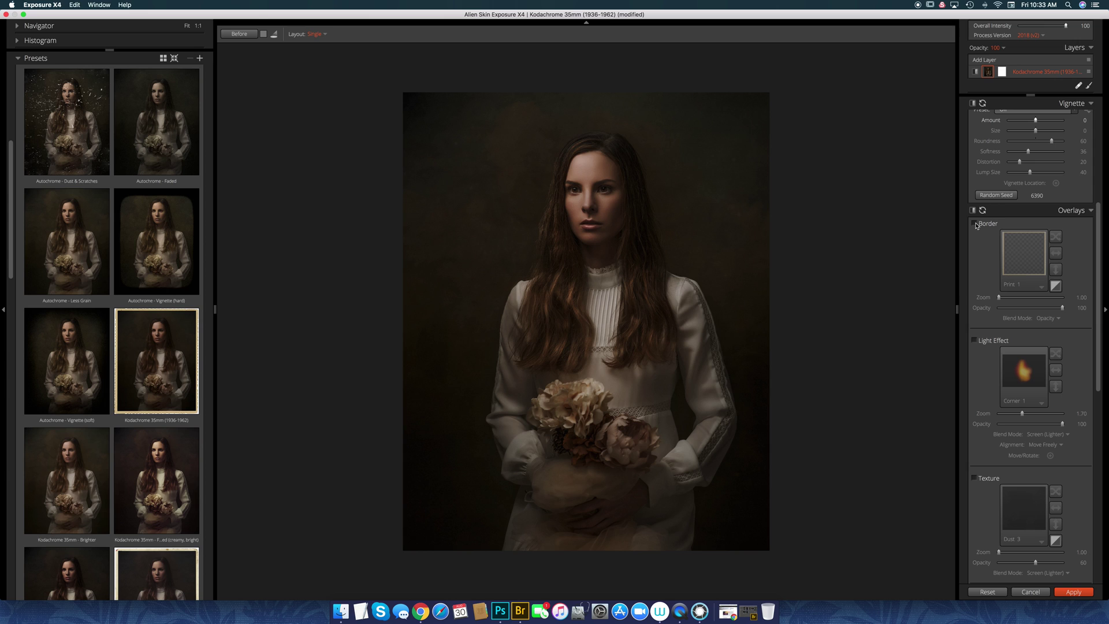
click(974, 223)
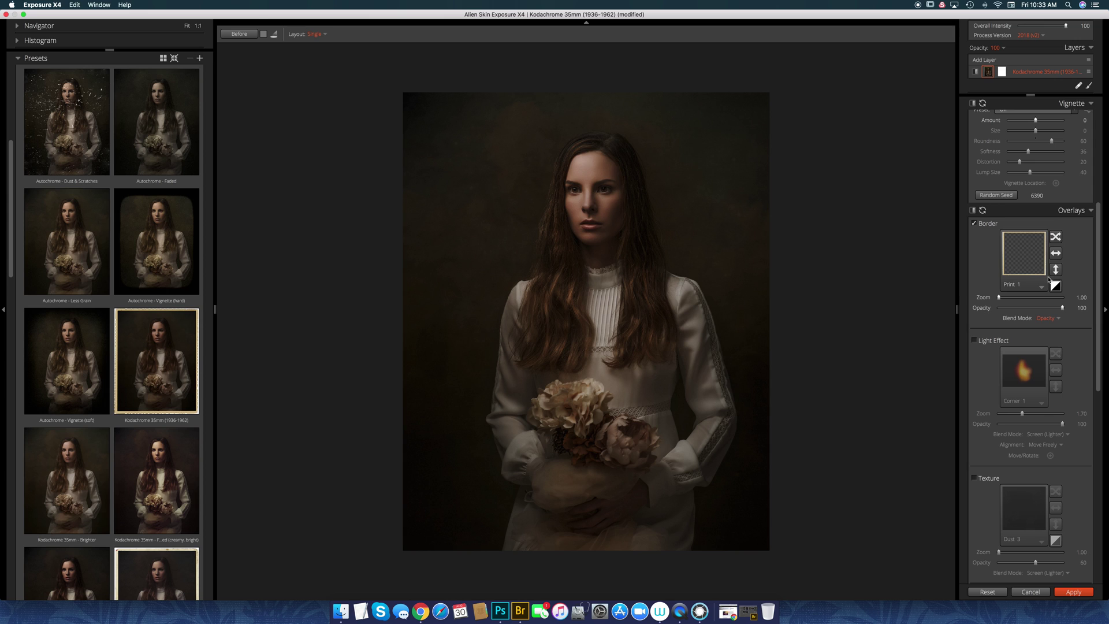
click(1042, 287)
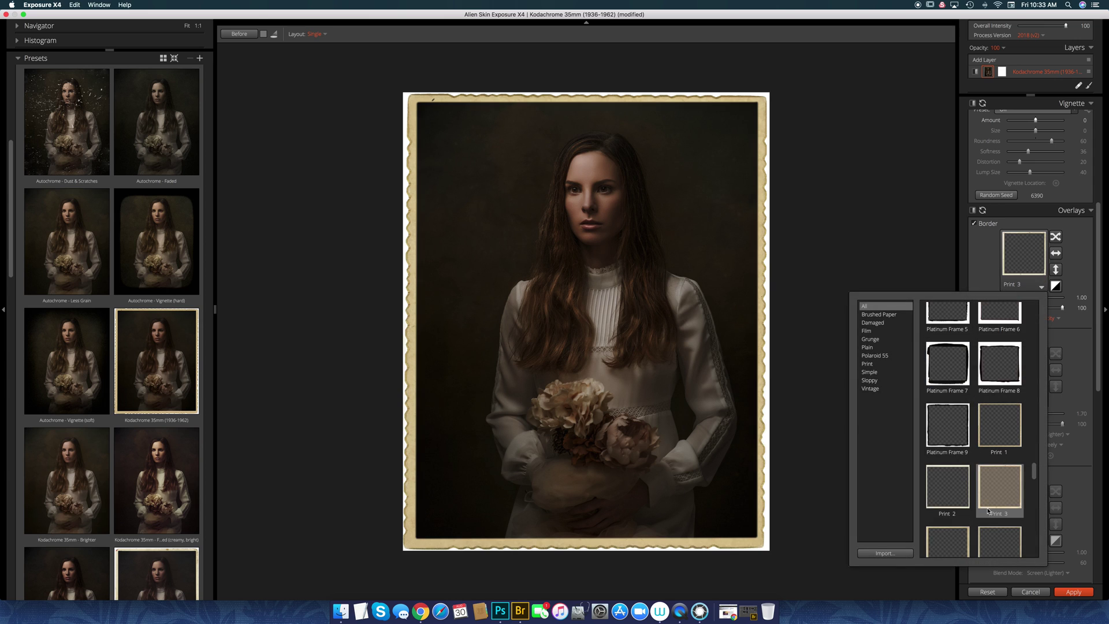
click(974, 225)
click(974, 224)
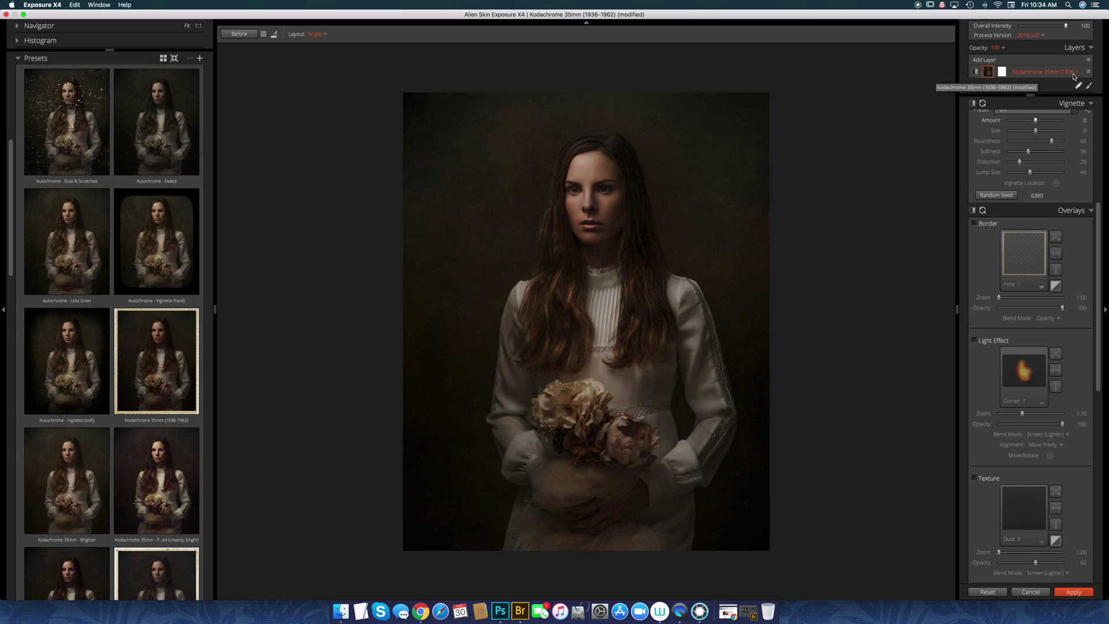
click(1003, 49)
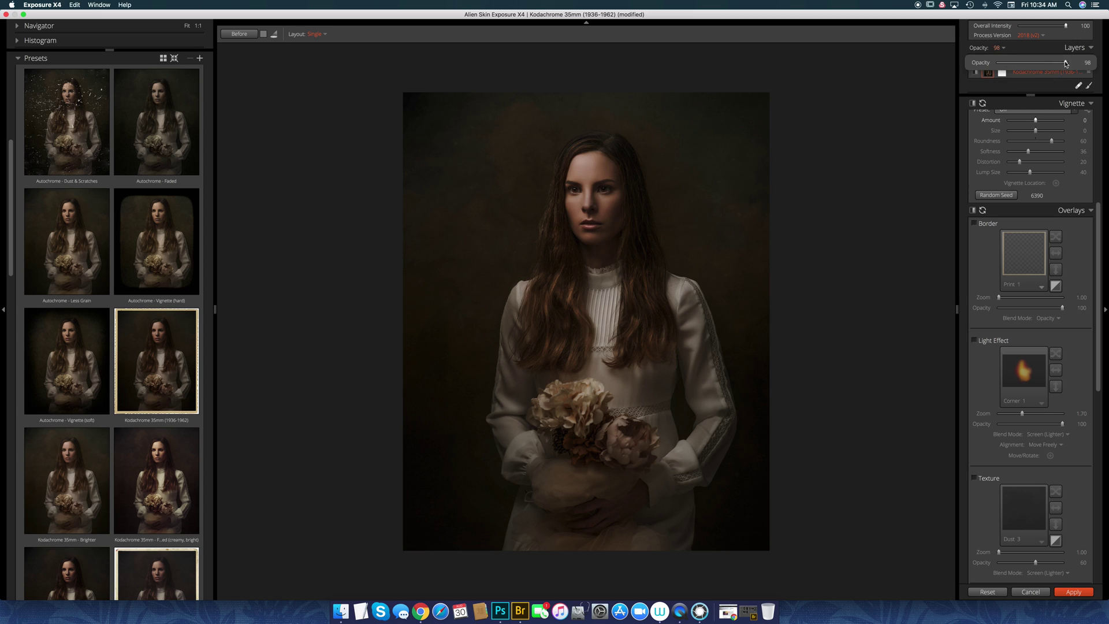
drag(1066, 63, 1007, 67)
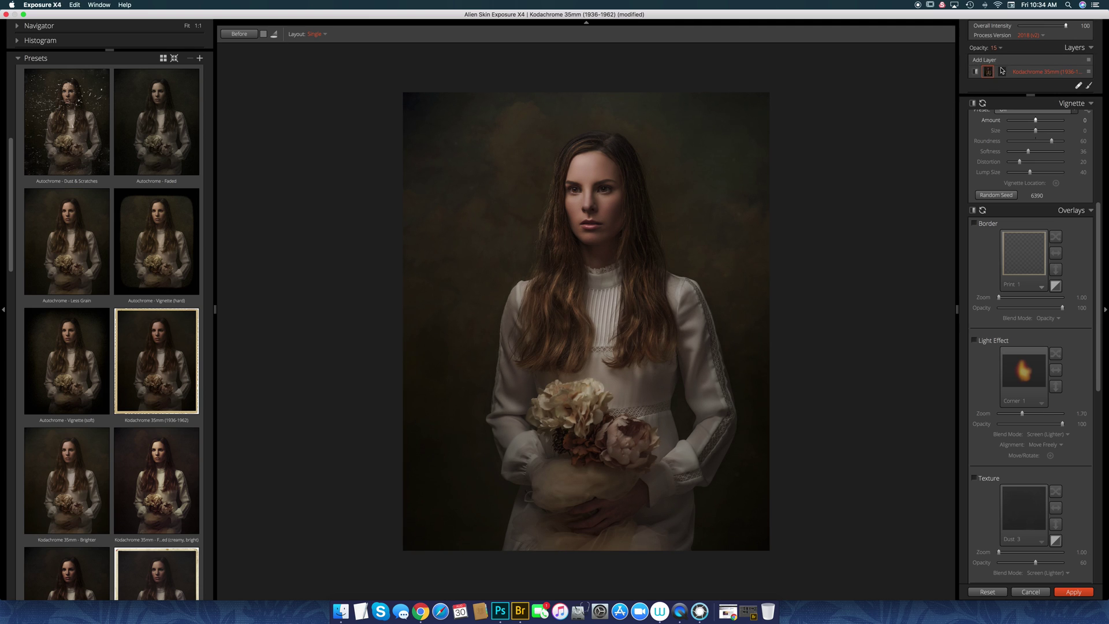
Step: Add a new layer above the Kodachrome layer and collapse Color Films - Vintage
click(984, 60)
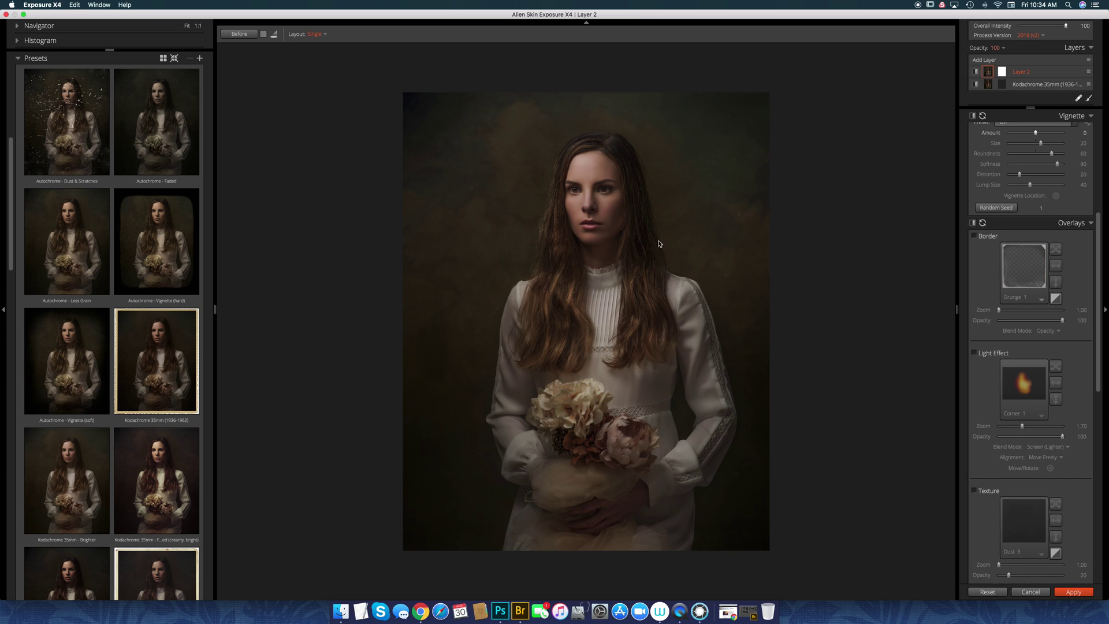
scroll(213, 451, down, 15)
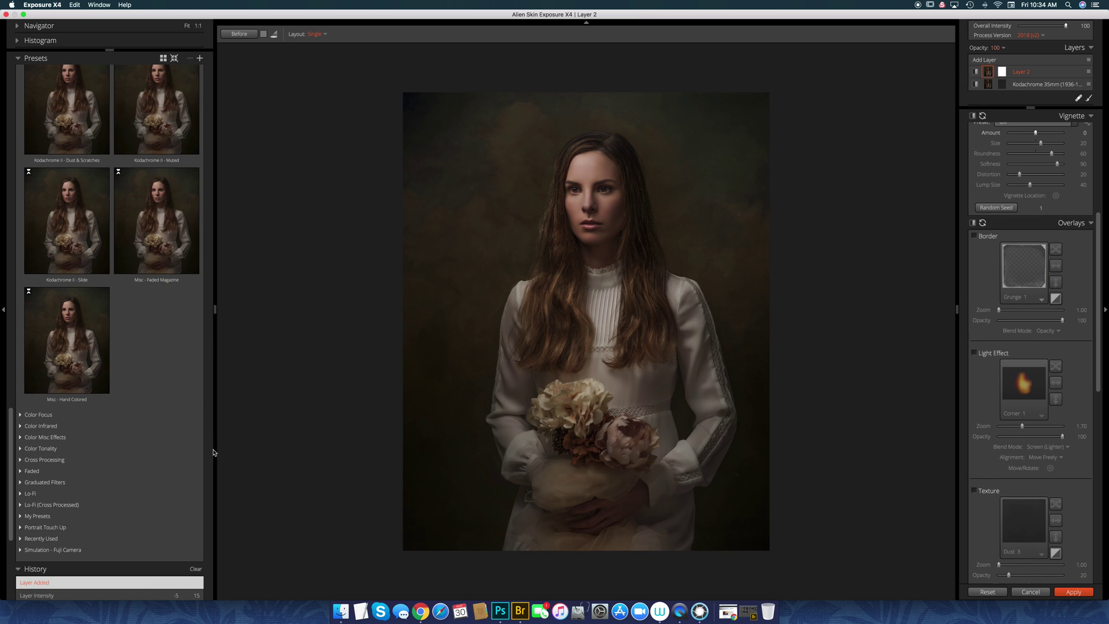
scroll(211, 205, up, 10)
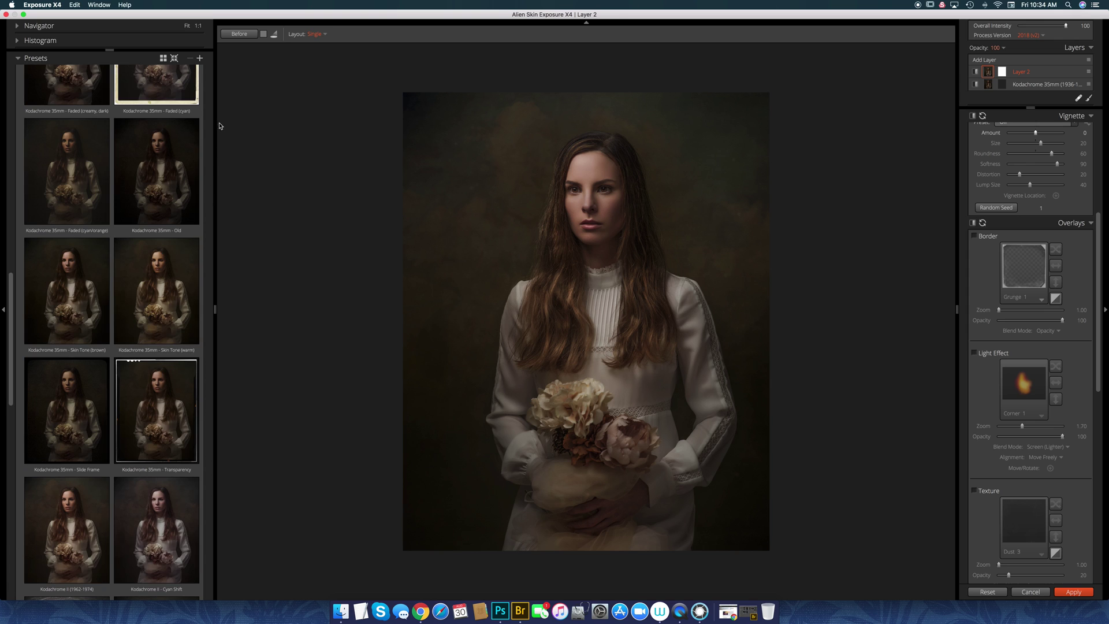
scroll(210, 151, up, 5)
click(78, 284)
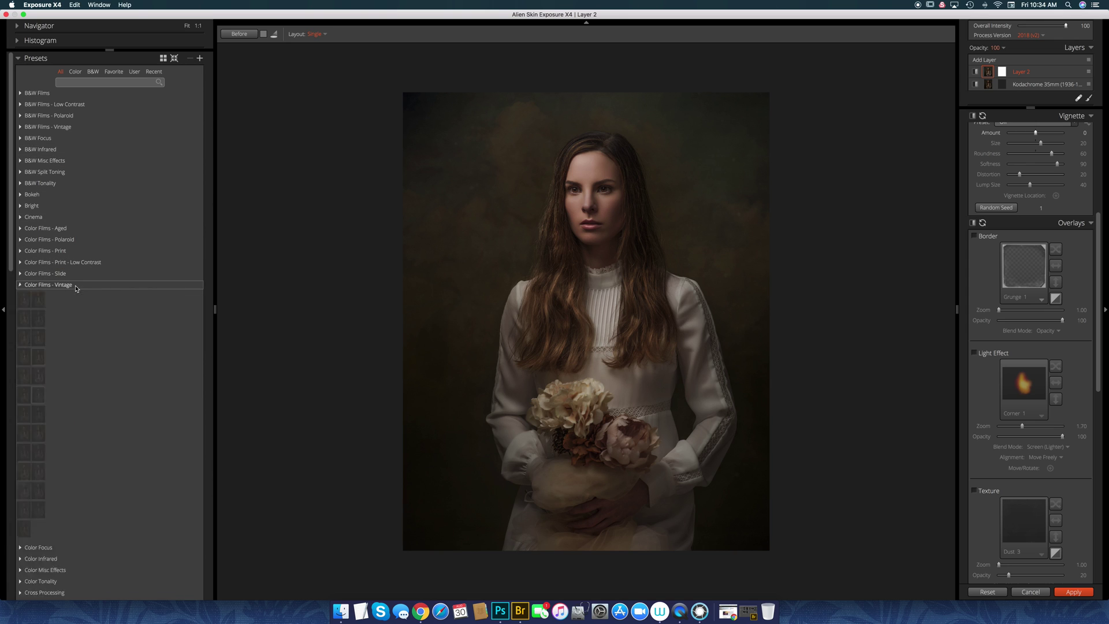
Step: Apply the Soft Green Glow preset from the Faded group to the new layer
click(69, 353)
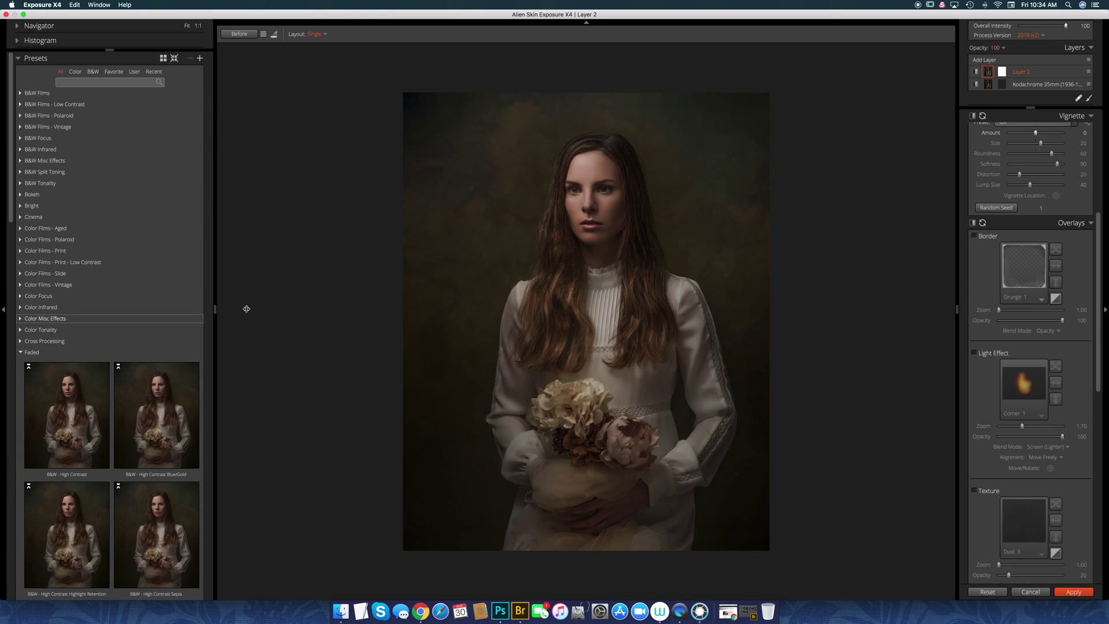
scroll(214, 314, down, 10)
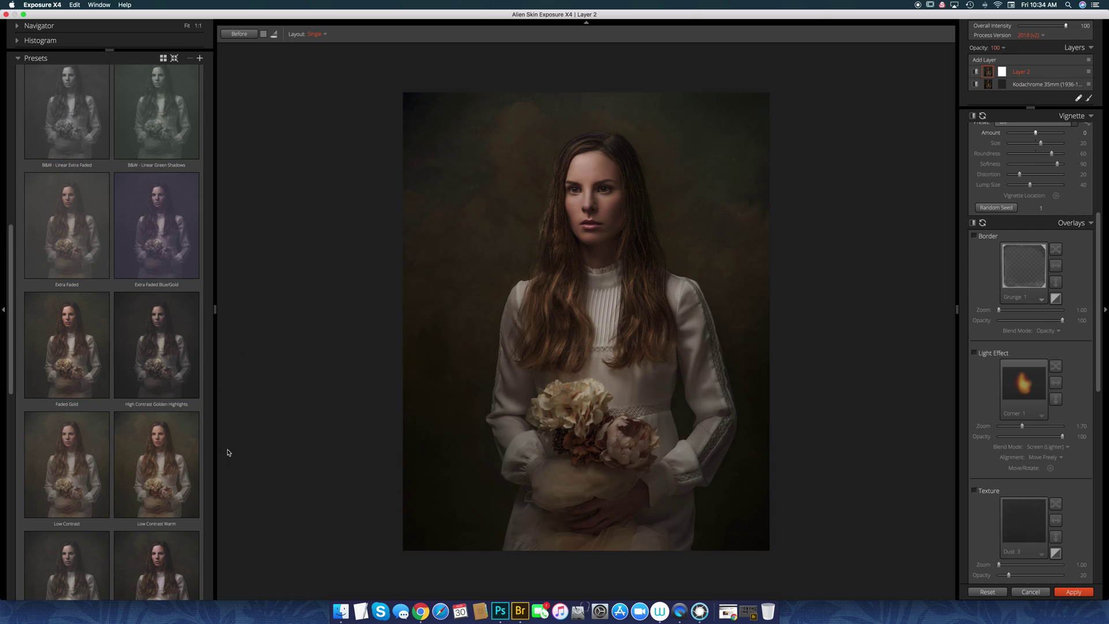
scroll(213, 456, down, 10)
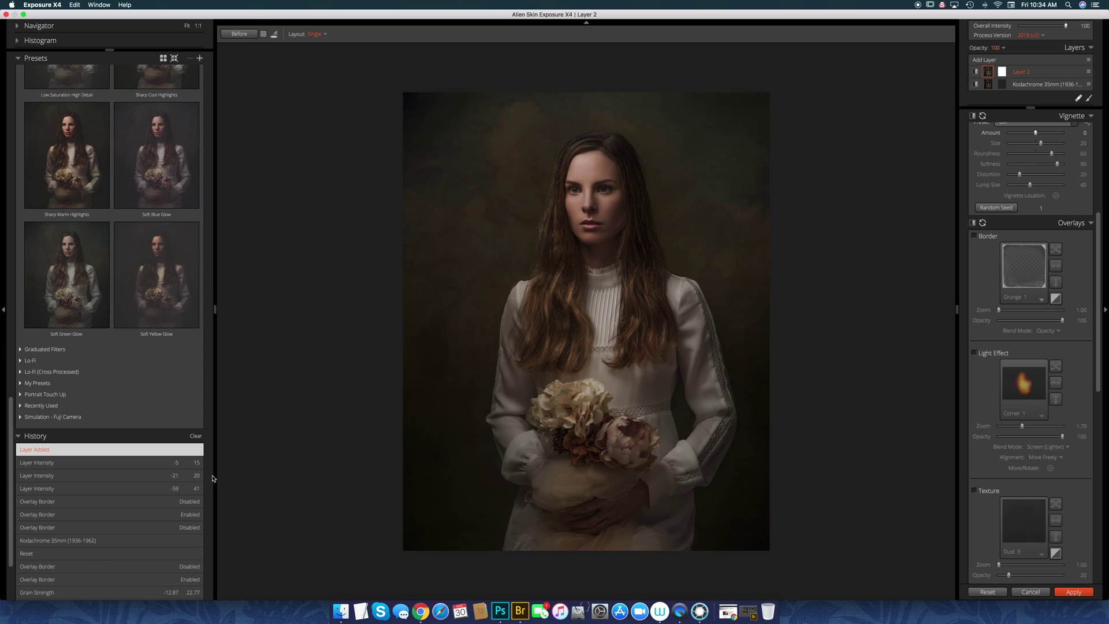
scroll(213, 267, up, 10)
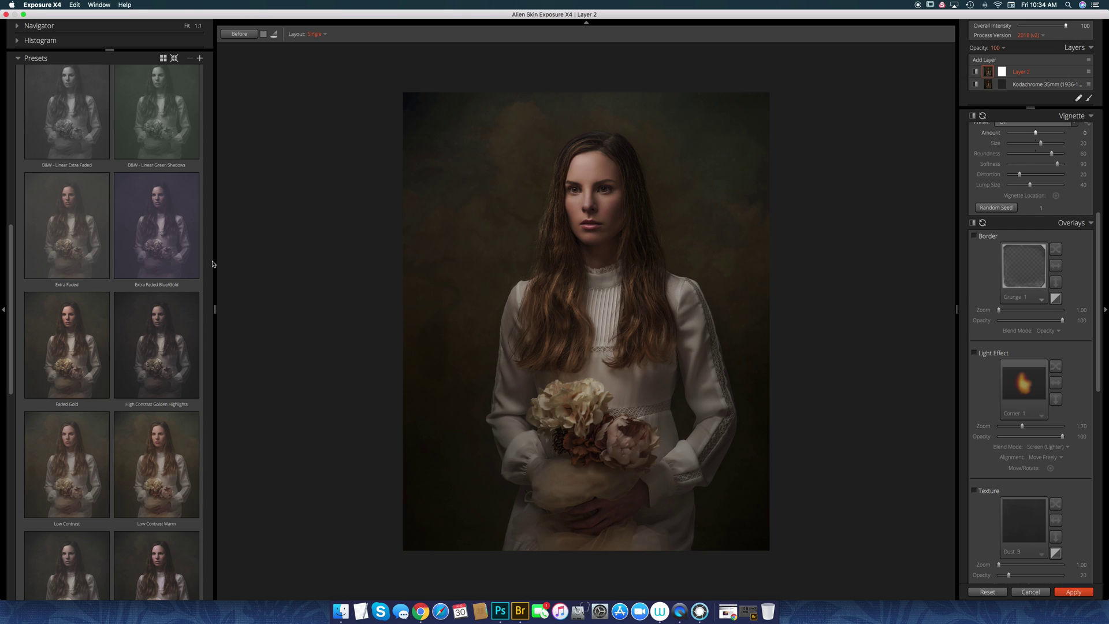
scroll(212, 263, down, 5)
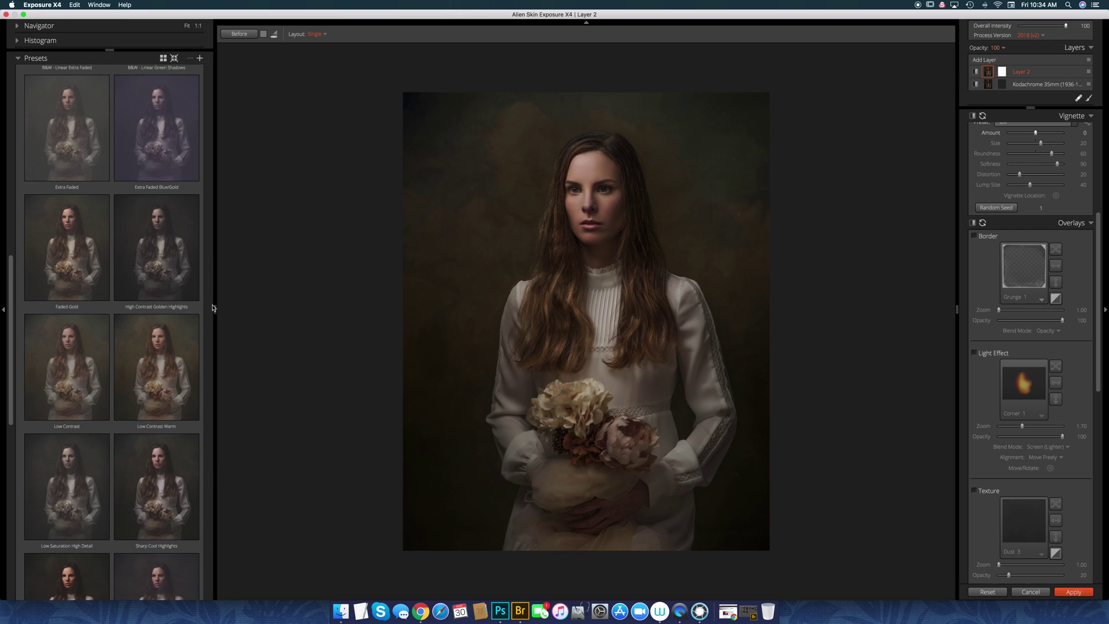
scroll(216, 366, down, 1)
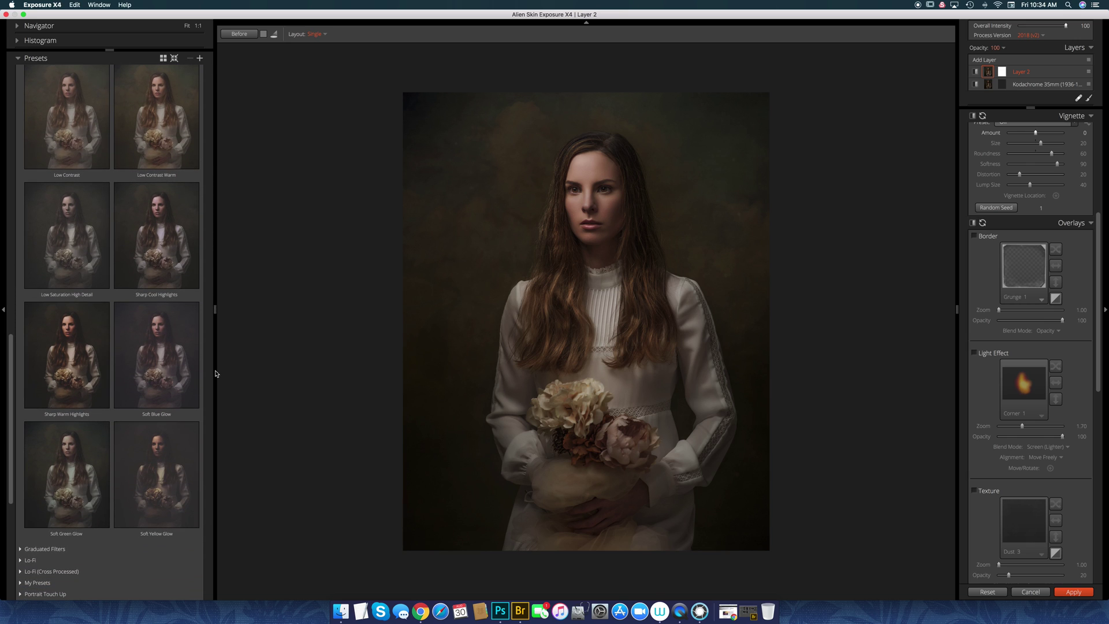
click(81, 468)
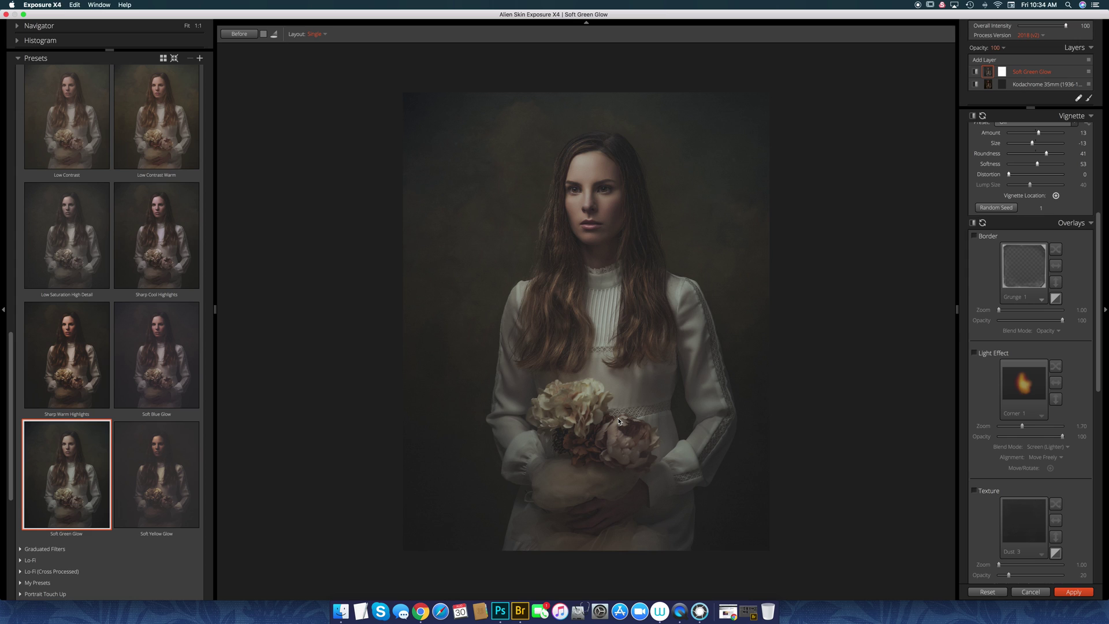
click(1002, 48)
Step: Lower the Soft Green Glow layer's opacity to 30
drag(1067, 64, 1016, 65)
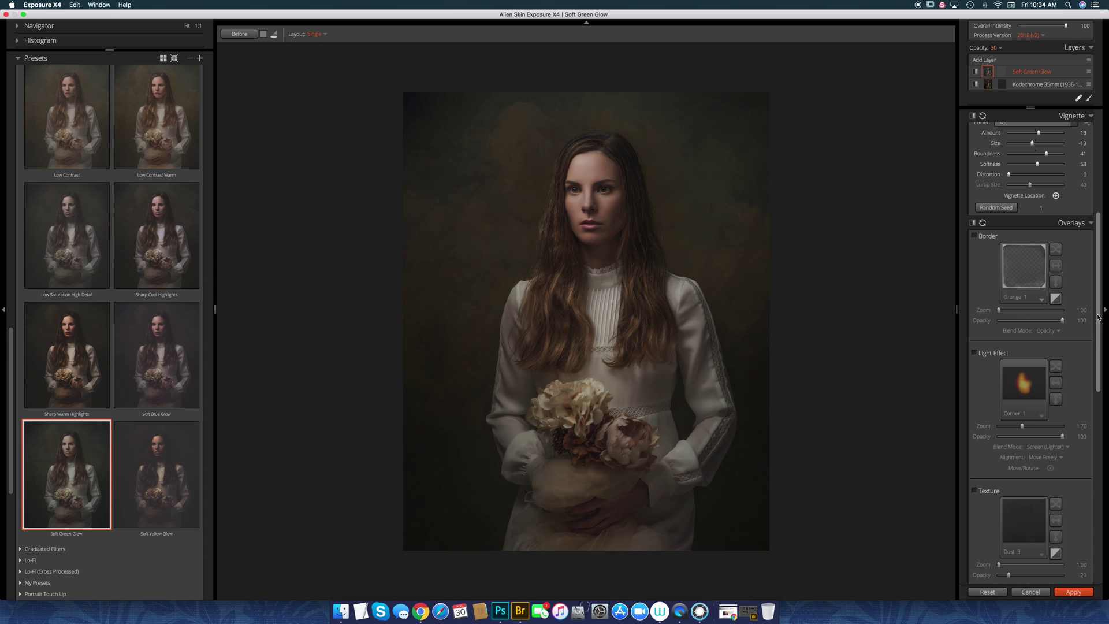
scroll(1016, 289, down, 4)
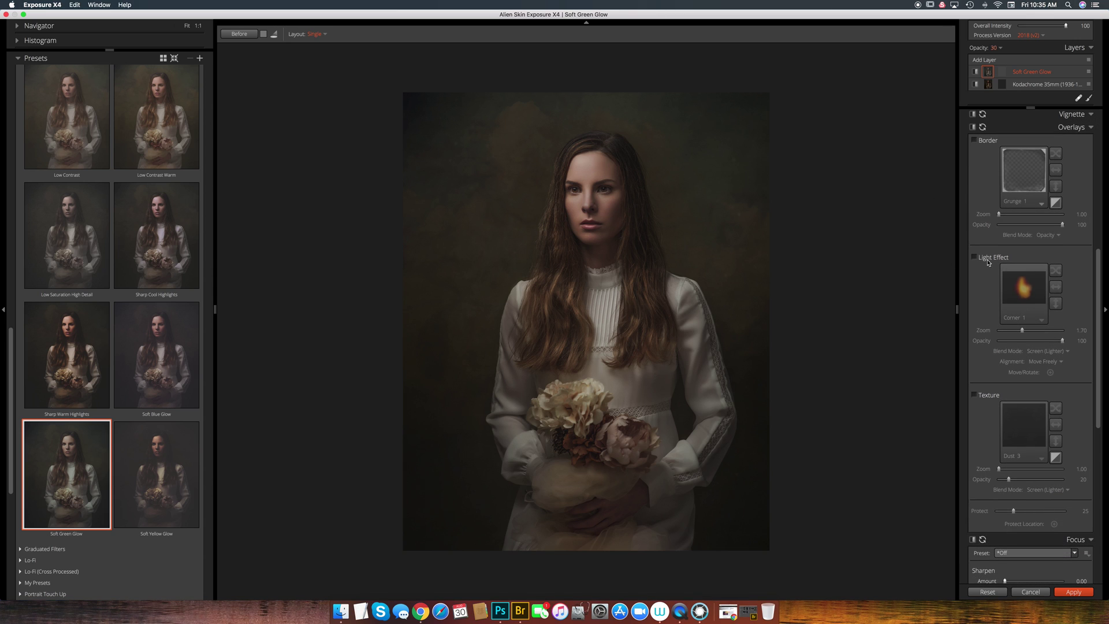
drag(1098, 345, 1099, 402)
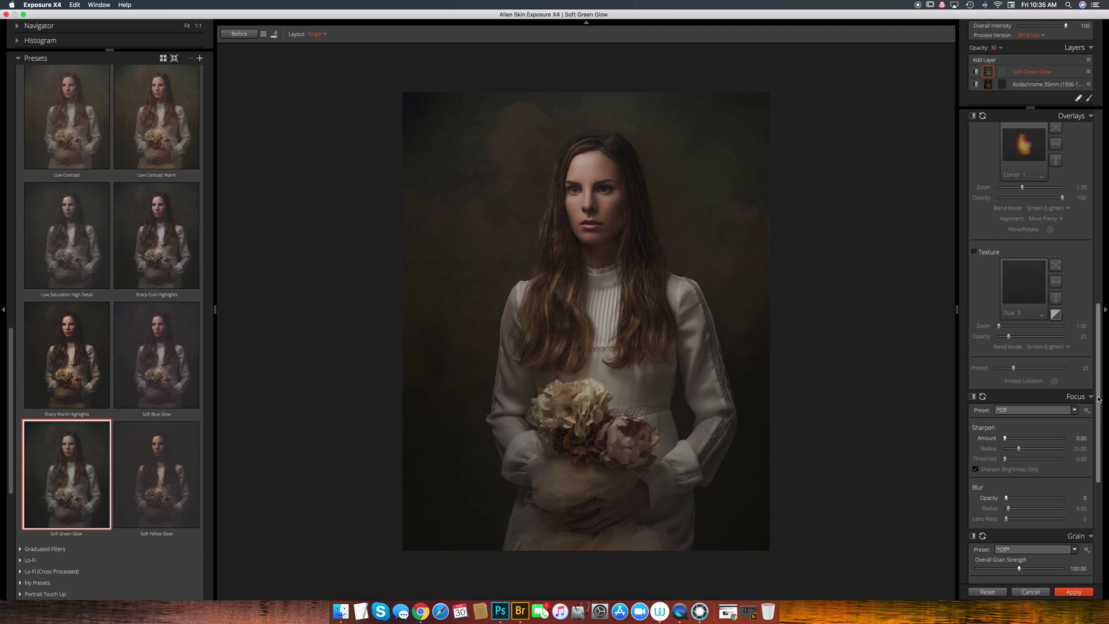
Step: Add a Dust 3 texture to Soft Green Glow, then add a new Layer 3 on top
click(974, 252)
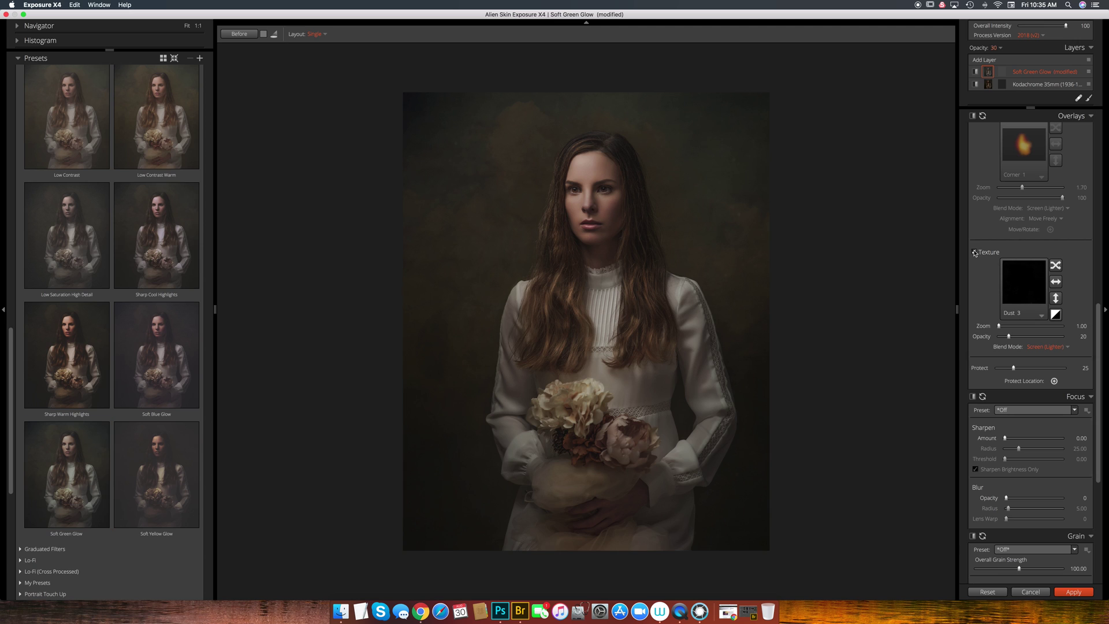
click(1043, 318)
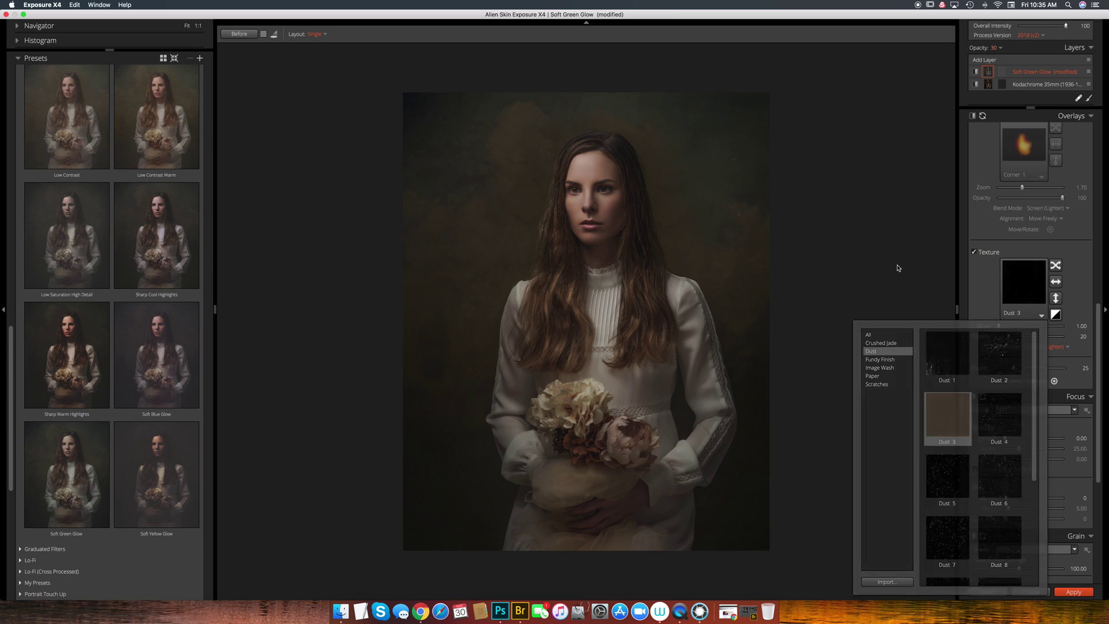
click(991, 61)
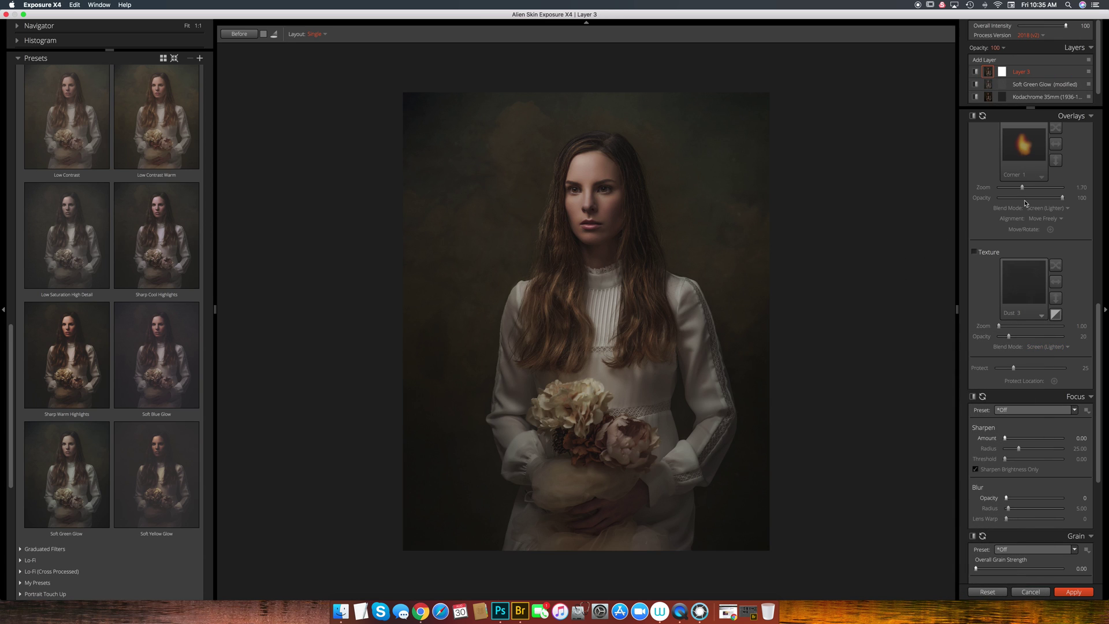
Step: Give Layer 3 a Crushed Jade 1 texture after trying Dust 2, toggling it to compare
click(974, 252)
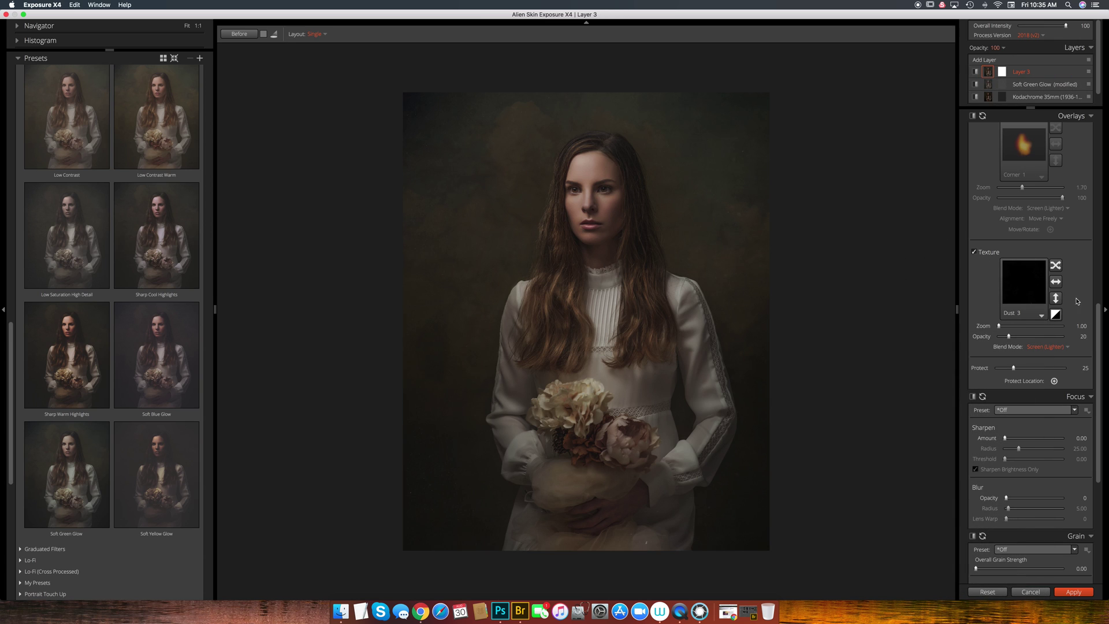
click(1043, 317)
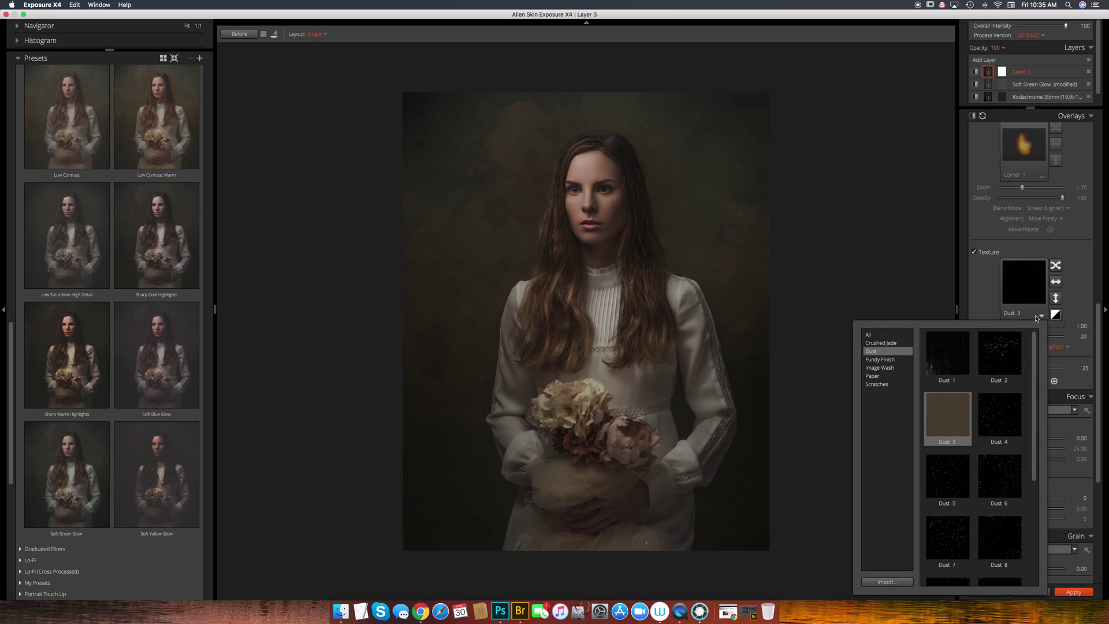
click(1000, 357)
scroll(1036, 488, down, 5)
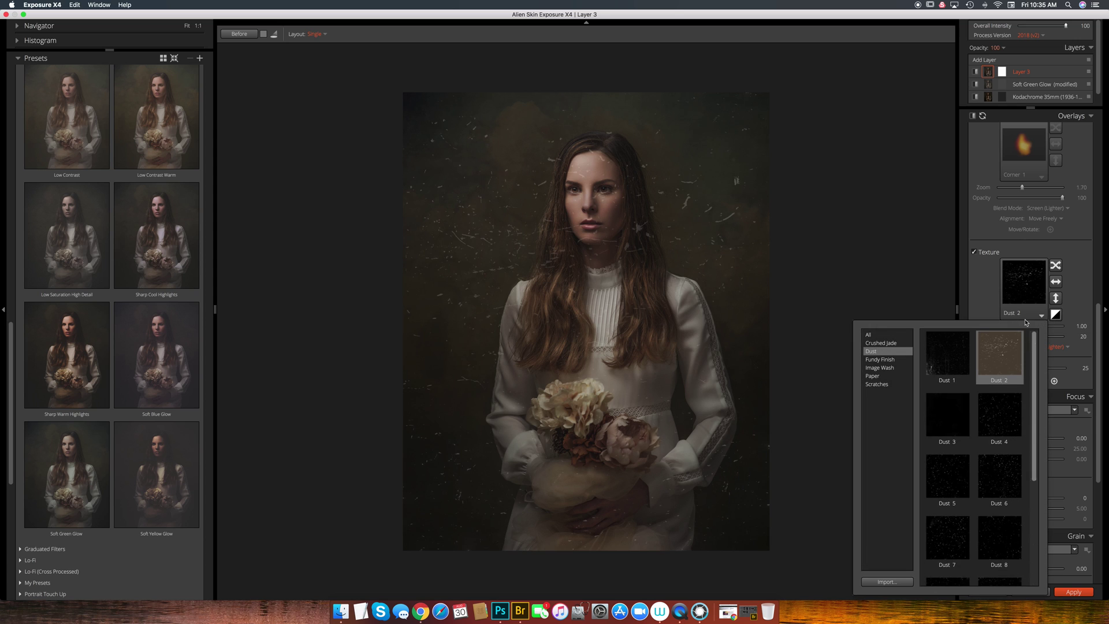
click(881, 343)
click(957, 345)
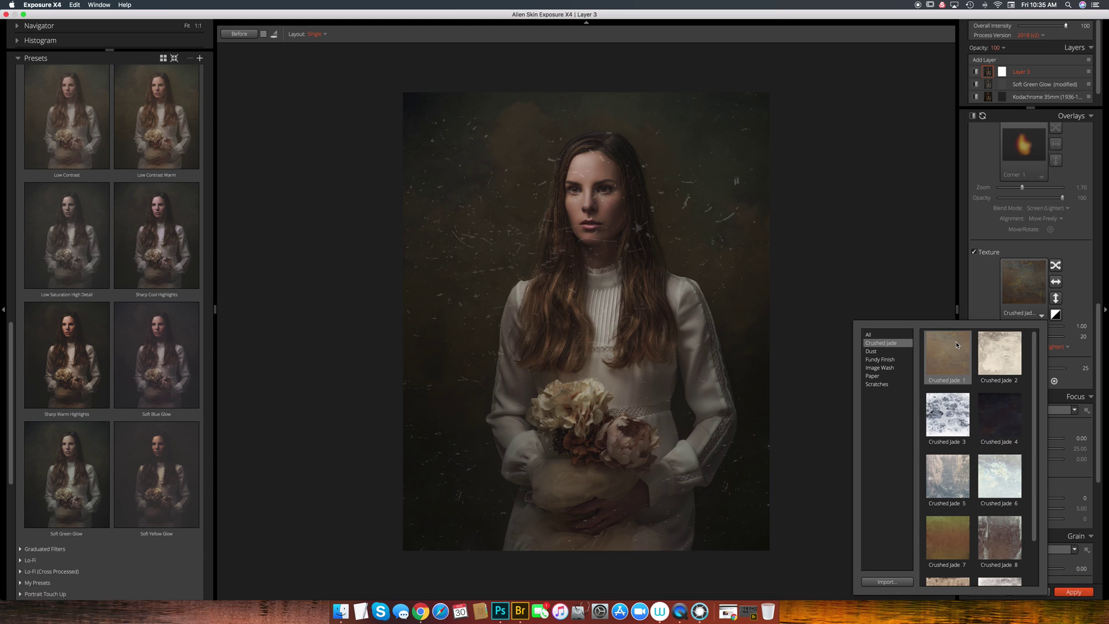
click(957, 344)
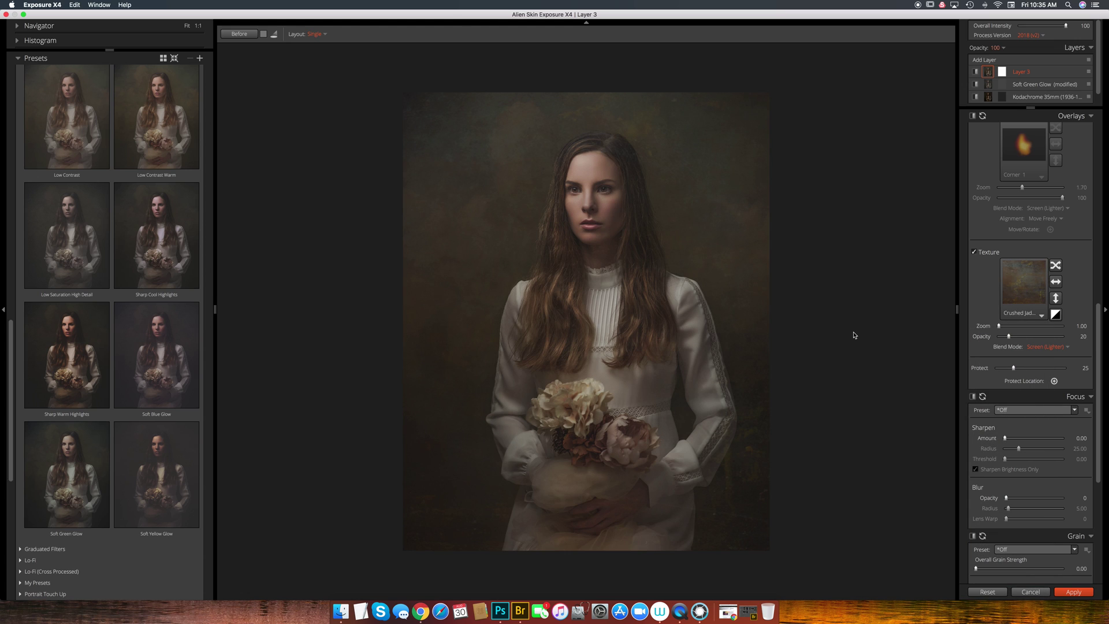
click(975, 253)
click(975, 253)
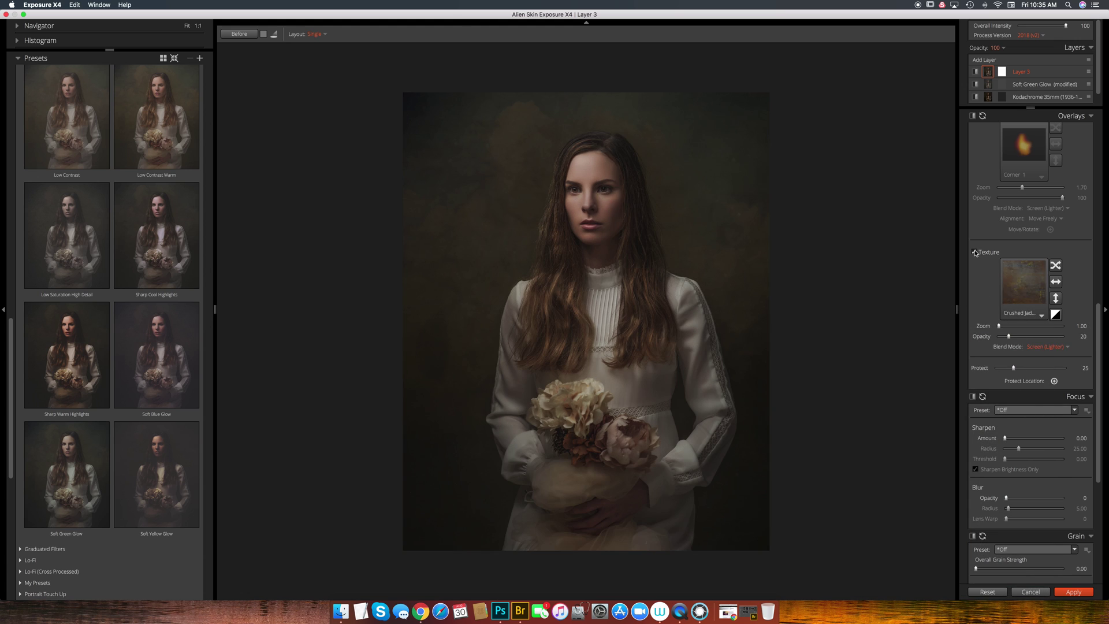
click(975, 253)
click(975, 252)
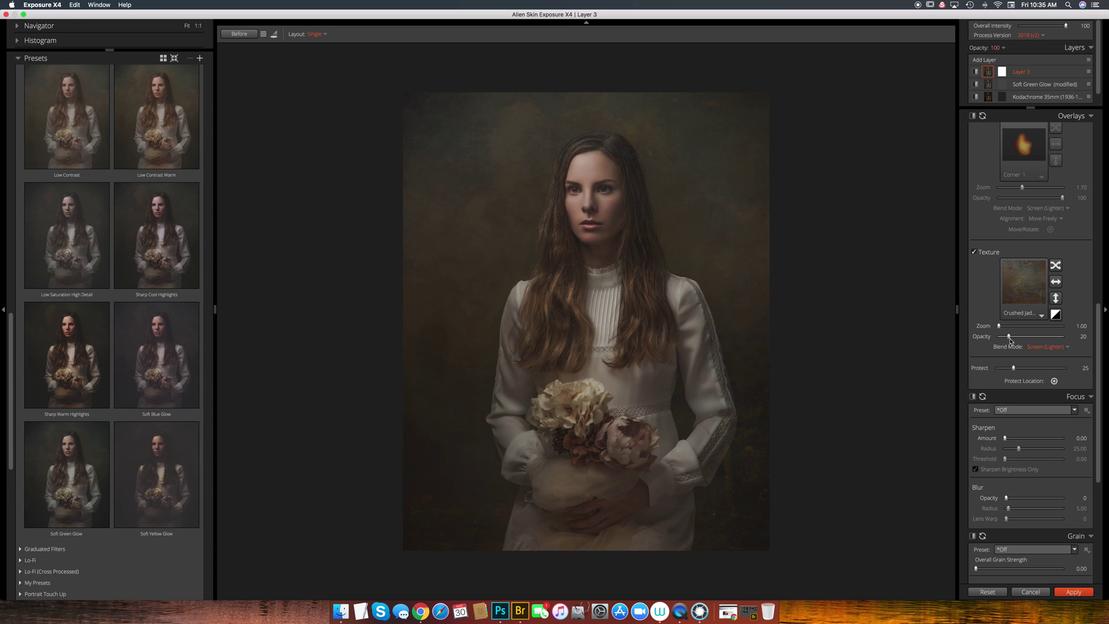
Step: Raise texture opacity to 39 and protect the woman's face, checking at 1:1 and fit
mouse_move(1010, 339)
mouse_down()
mouse_move(1027, 338)
mouse_move(996, 342)
mouse_move(1021, 339)
mouse_up()
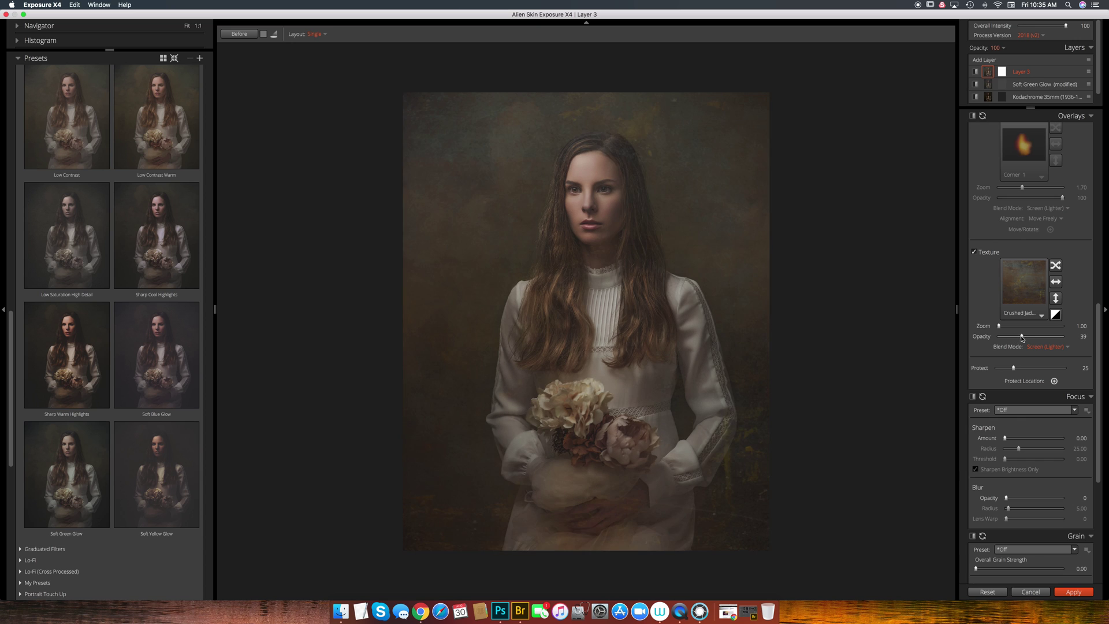
click(1054, 381)
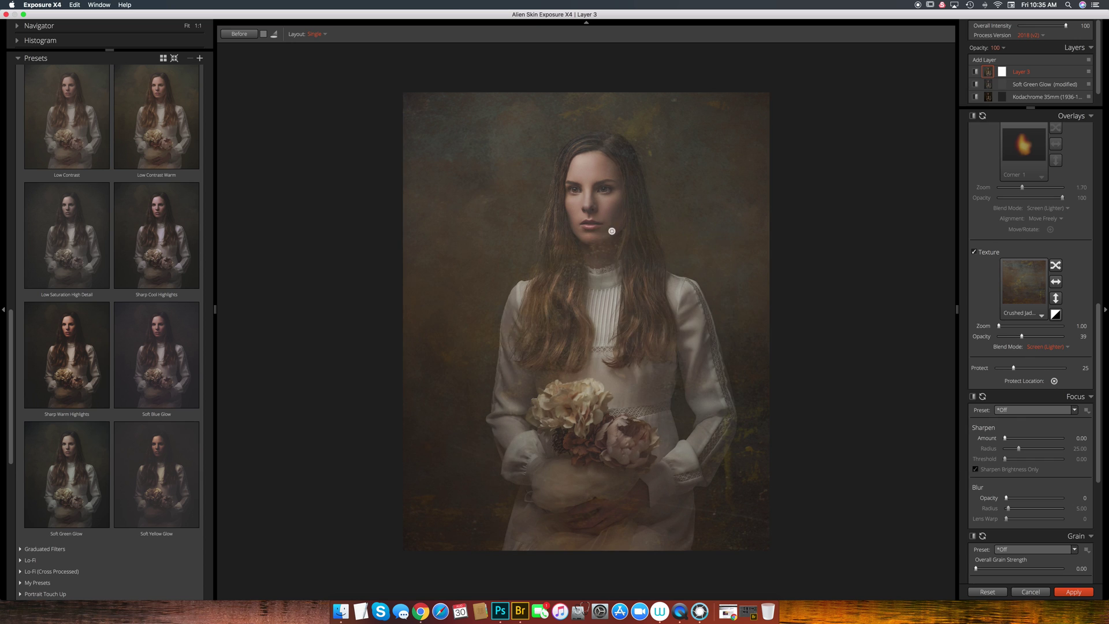
click(592, 219)
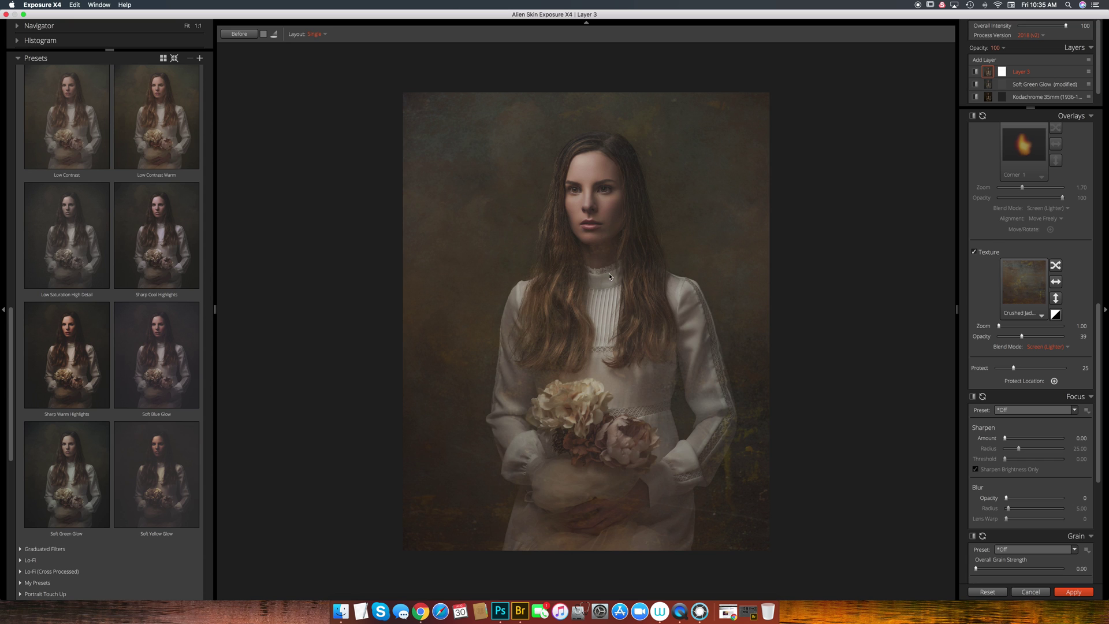
click(587, 229)
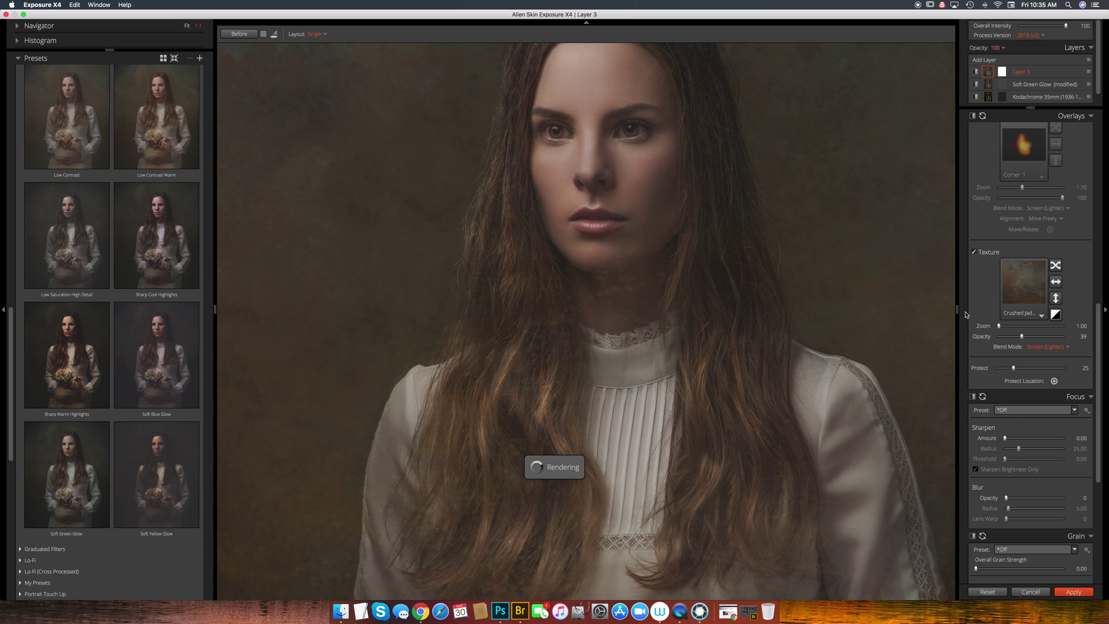
click(870, 333)
Step: Turn the texture off on Layer 3 and add a new Layer 4 above it
scroll(873, 323, up, 3)
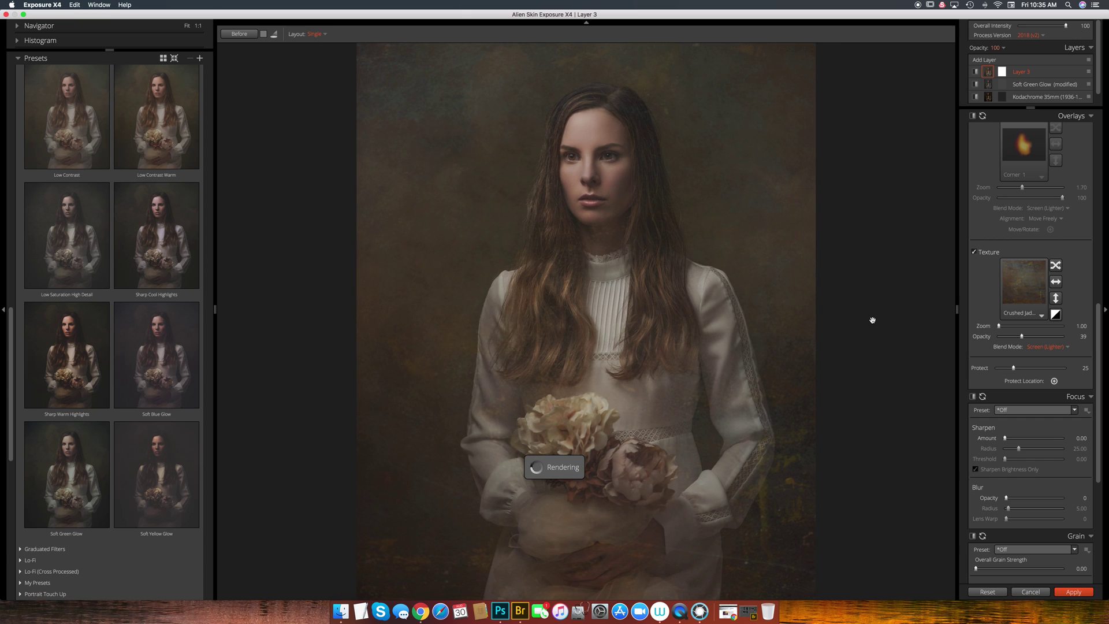
click(972, 253)
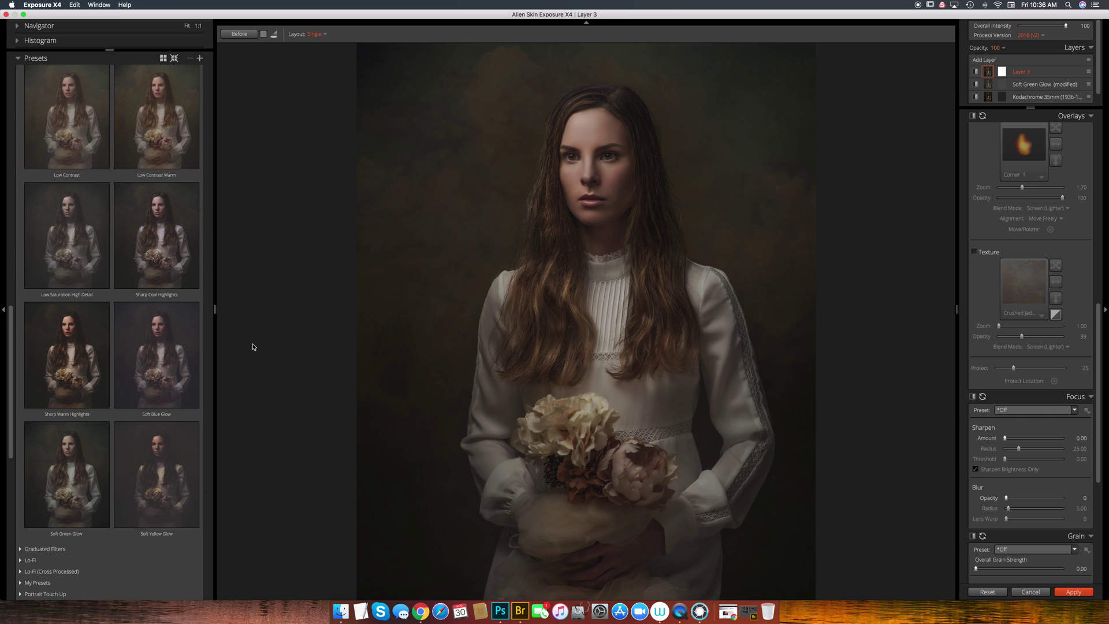
click(986, 60)
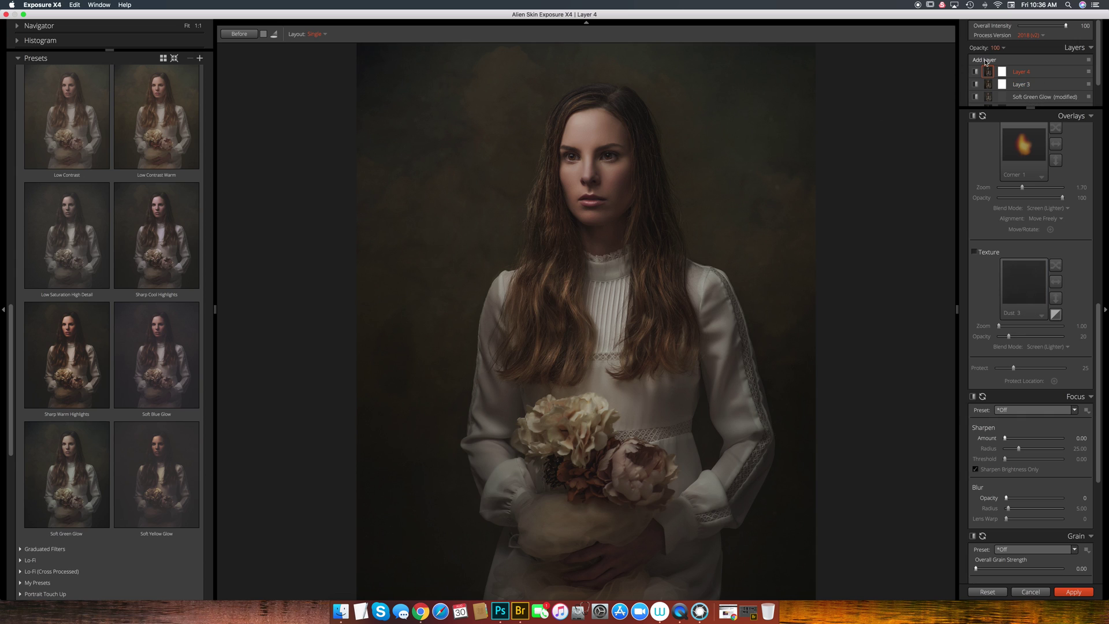
Step: Try the Color Wash - Orange, then Center Clarity graduated filters on the new layer
click(32, 551)
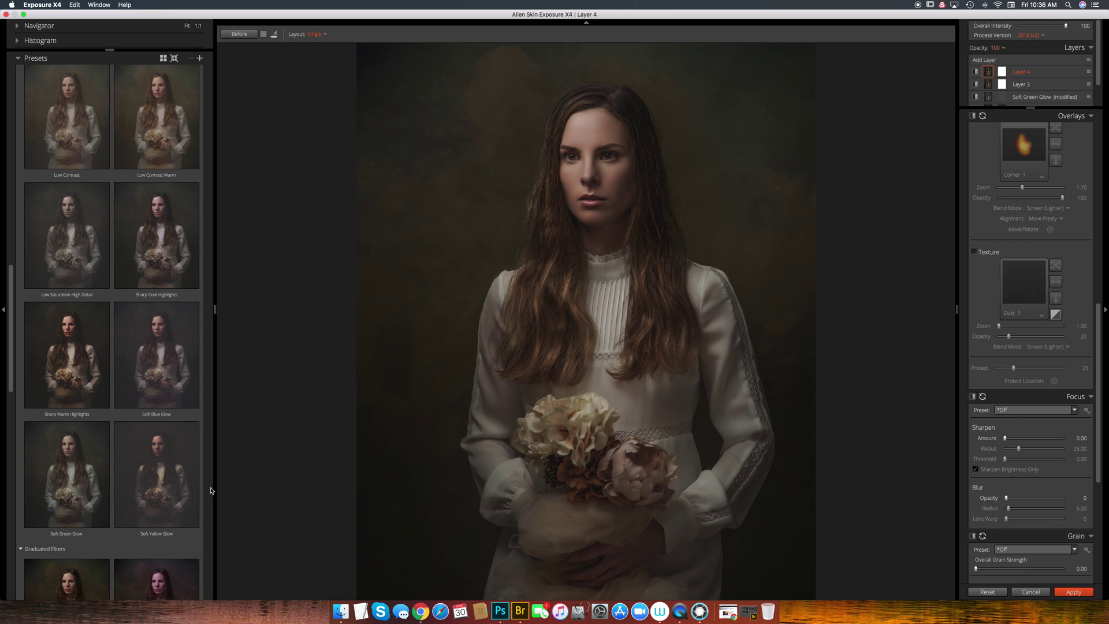
scroll(211, 490, down, 10)
scroll(210, 306, up, 5)
scroll(209, 304, down, 8)
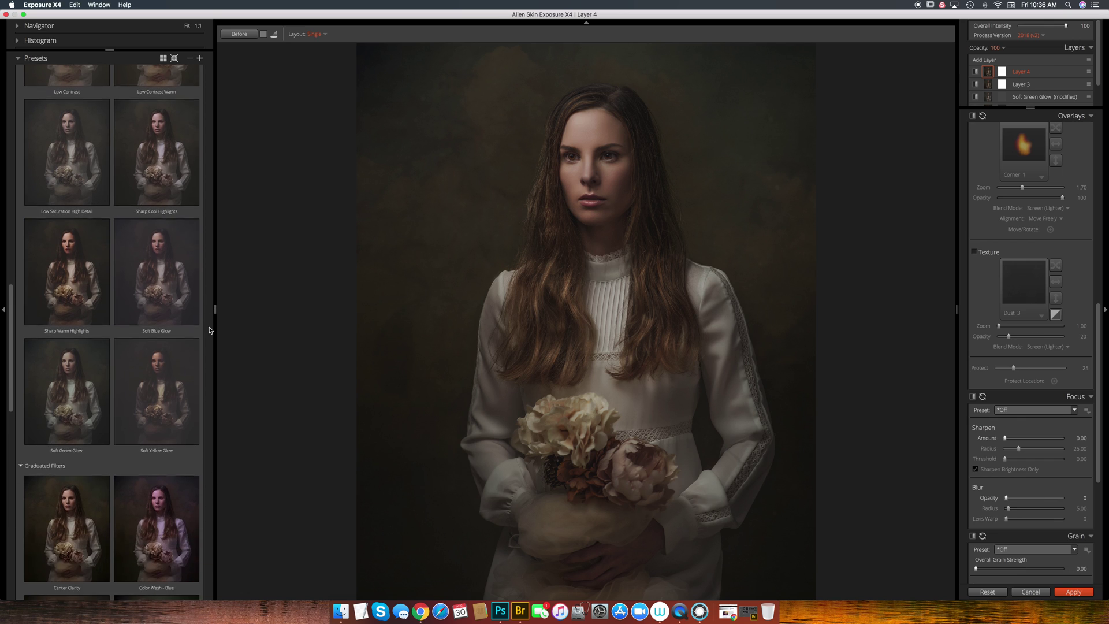
click(98, 233)
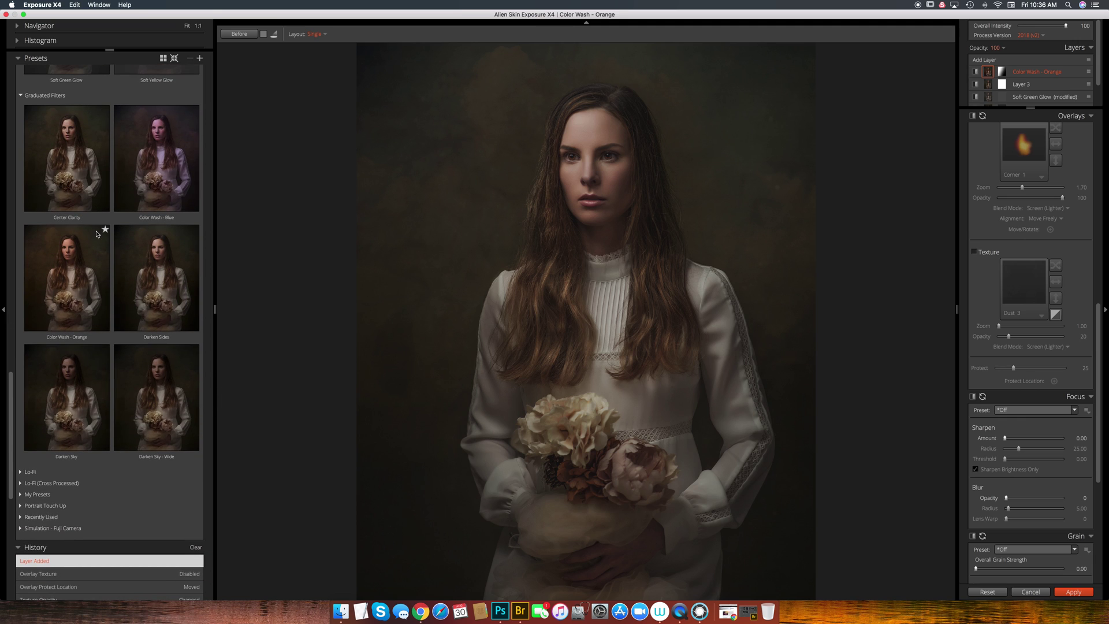
click(57, 157)
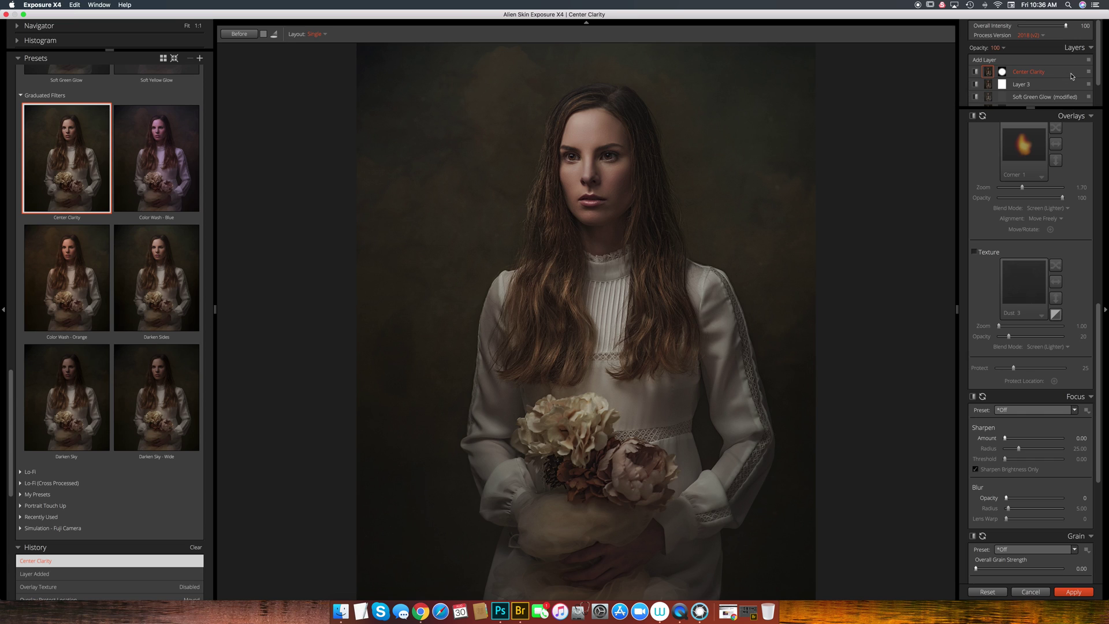
Step: Delete the Center Clarity layer, add a Darken Sides layer, then reset to a single layer
right_click(1038, 74)
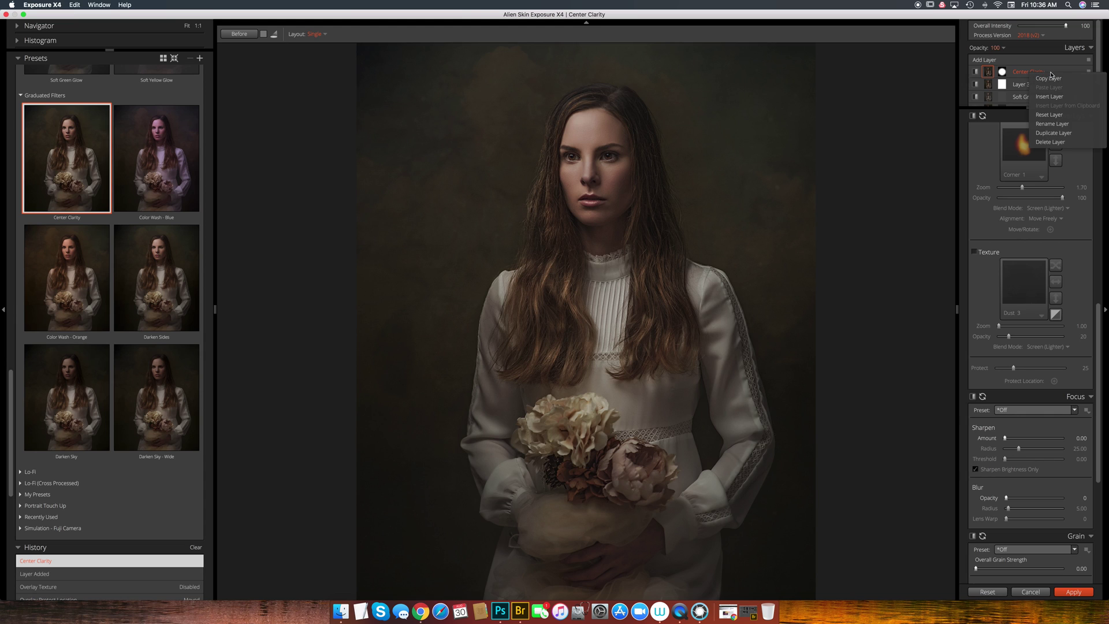
click(1045, 144)
click(989, 62)
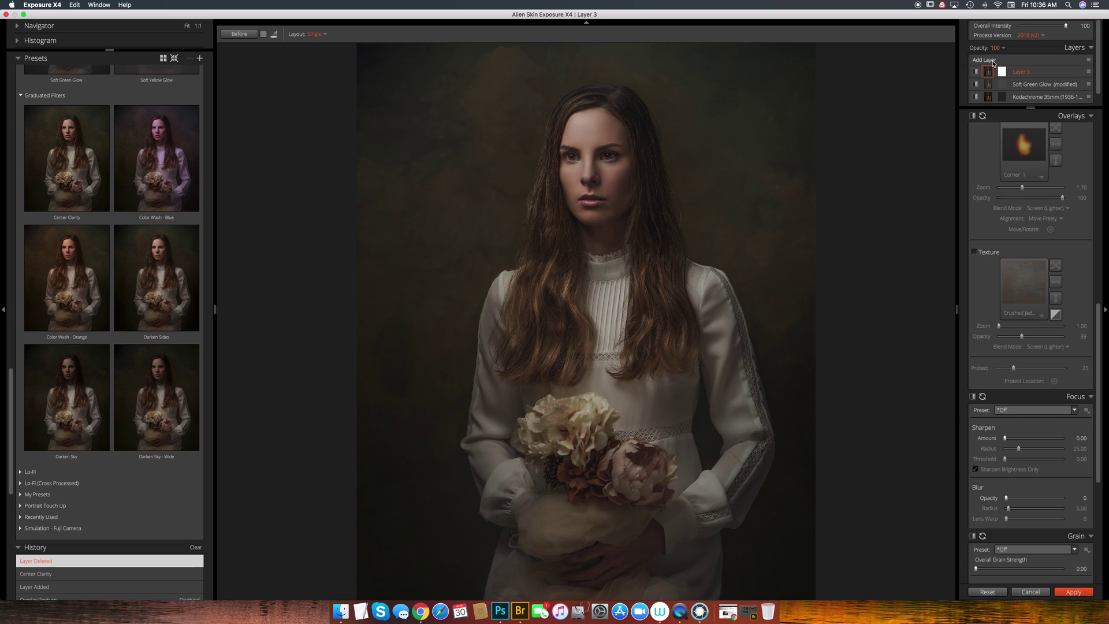
click(164, 282)
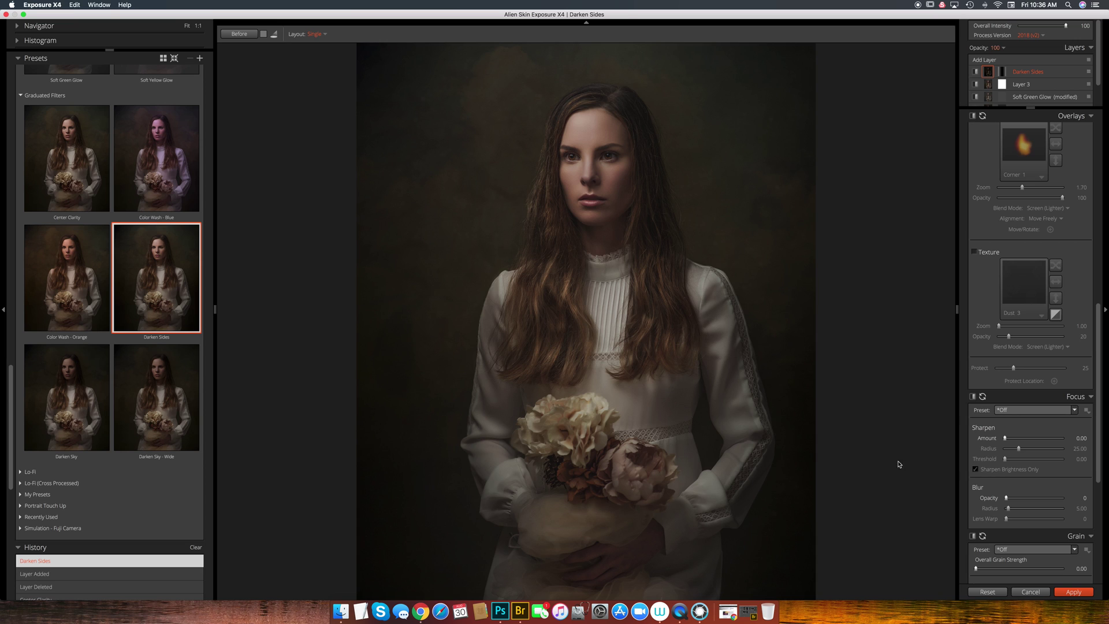
click(991, 593)
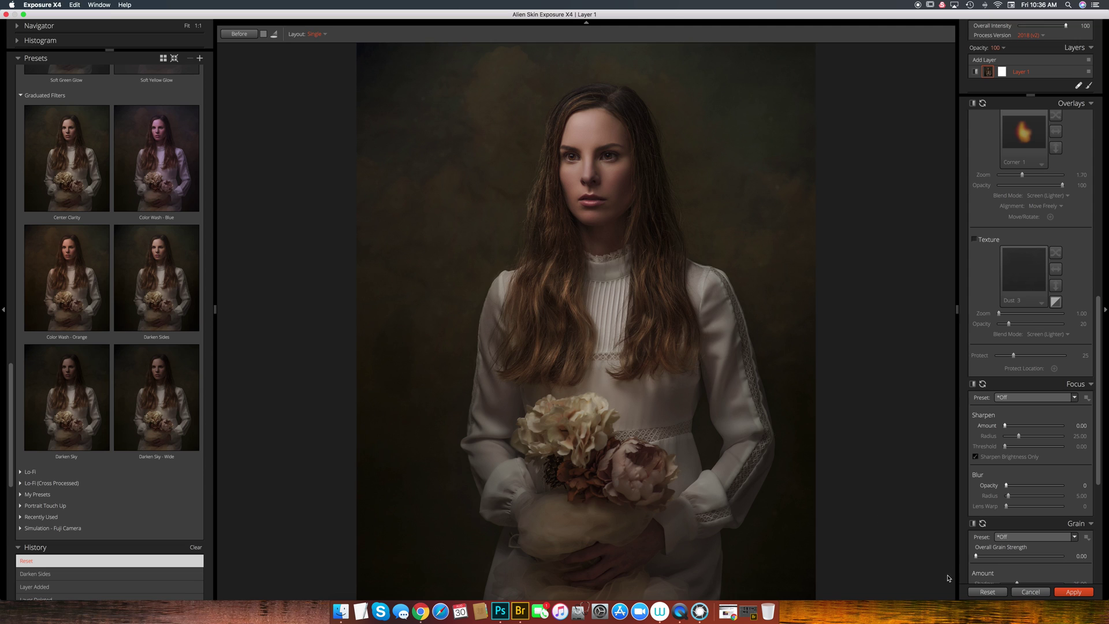
Step: Reset the earlier edits and collapse the Faded and Graduated Filters look groups
click(988, 592)
scroll(213, 141, up, 5)
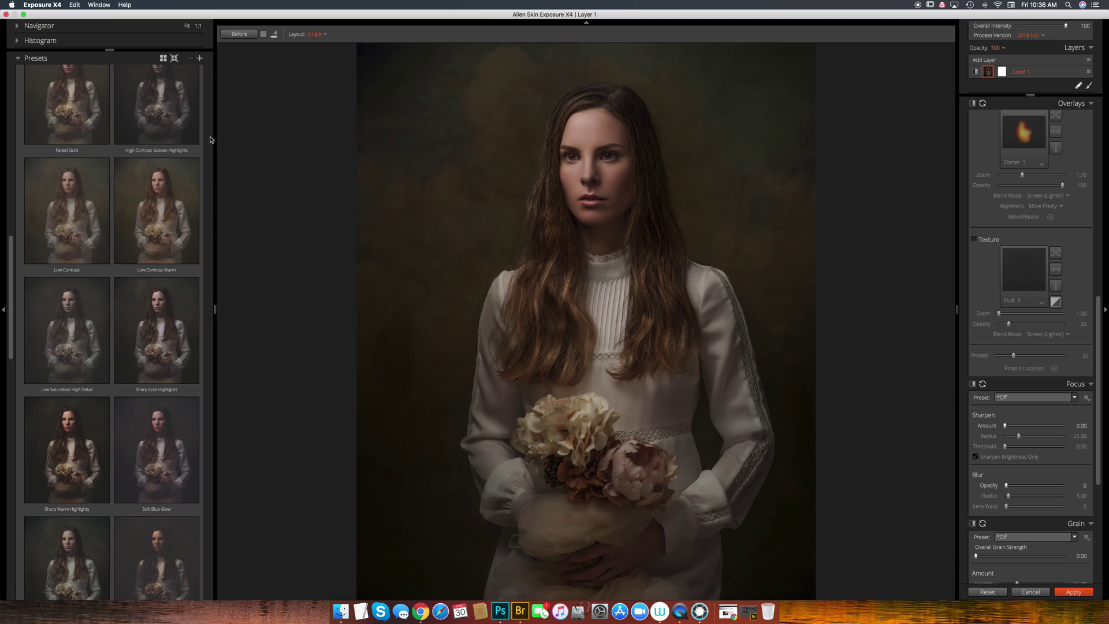
scroll(211, 209, up, 5)
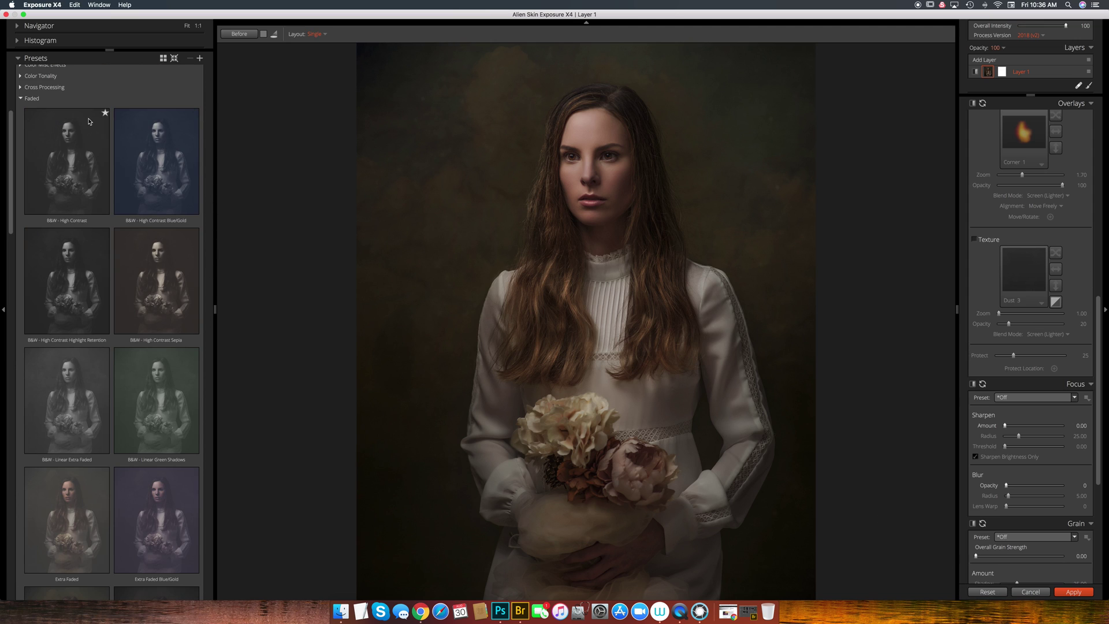
click(31, 99)
scroll(216, 153, up, 10)
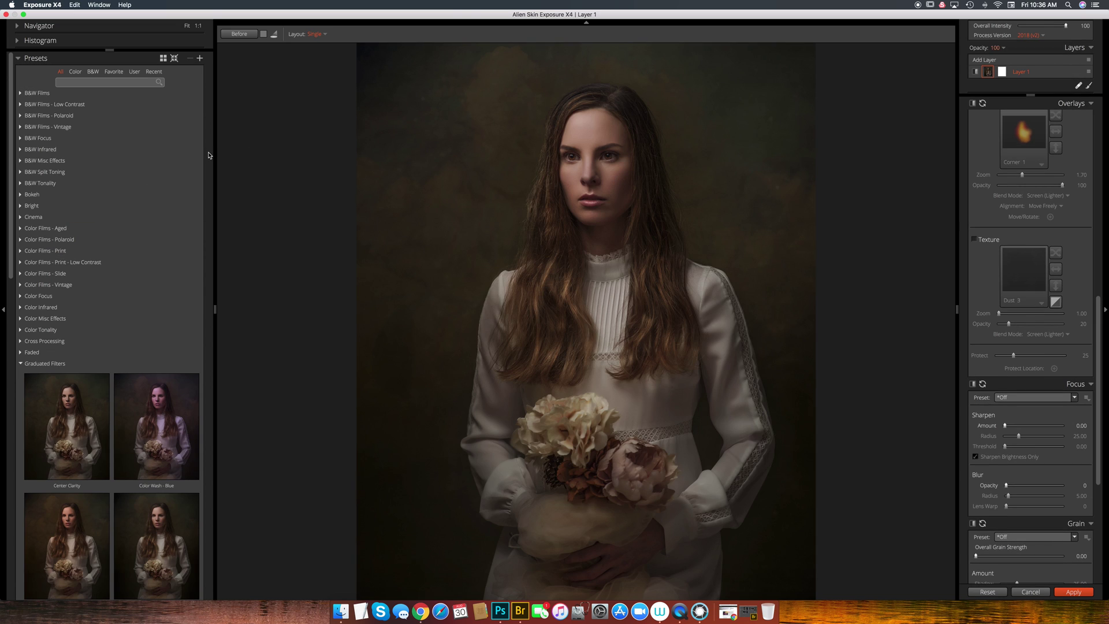
click(74, 364)
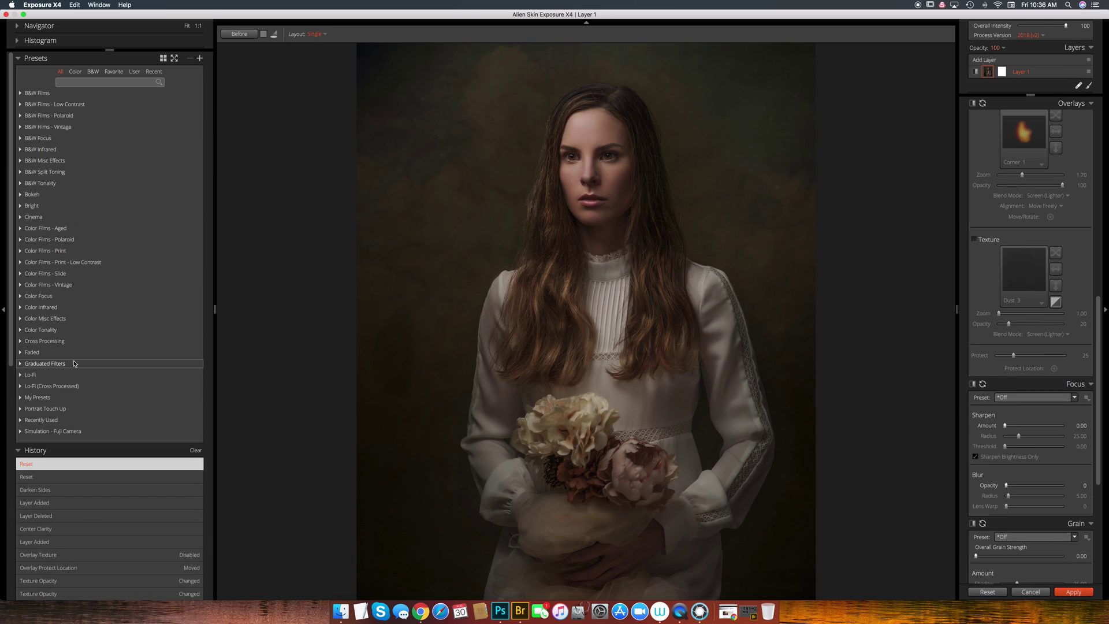
Step: Compare B&W film looks (Neopan 100 Acros, Delta 100, APX 100, Scala 200), ending on Fuji Neopan 1600
click(49, 95)
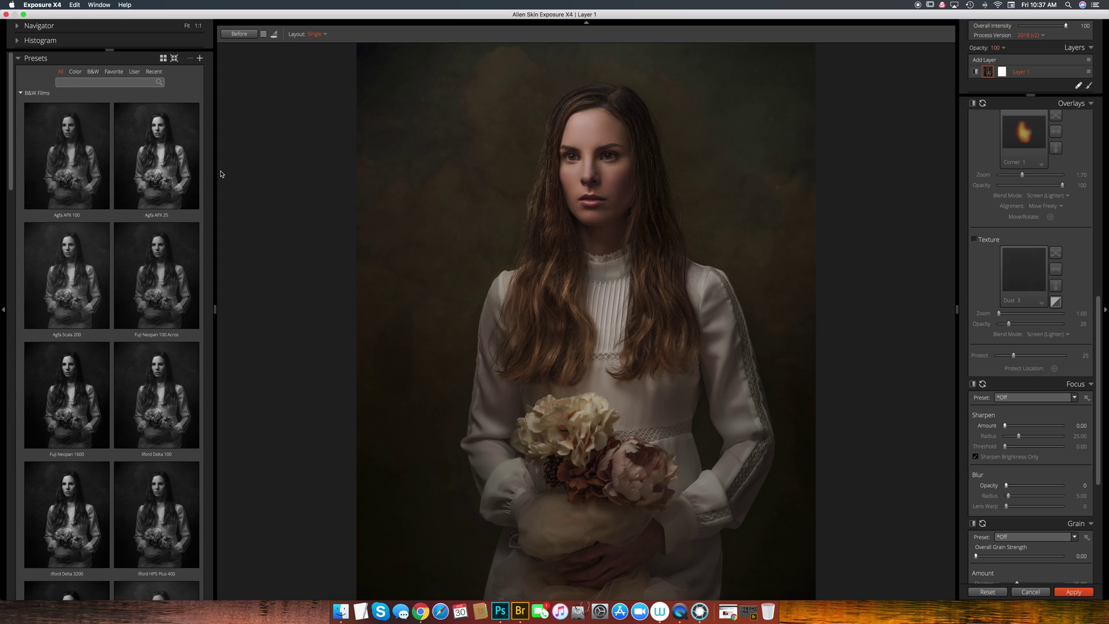
click(165, 257)
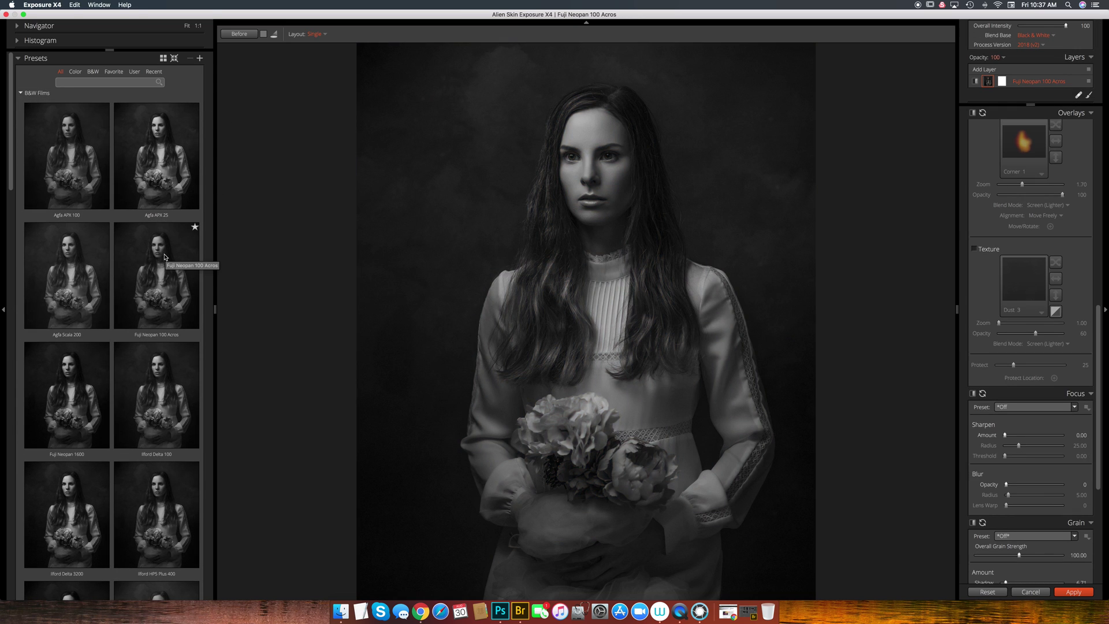
click(162, 376)
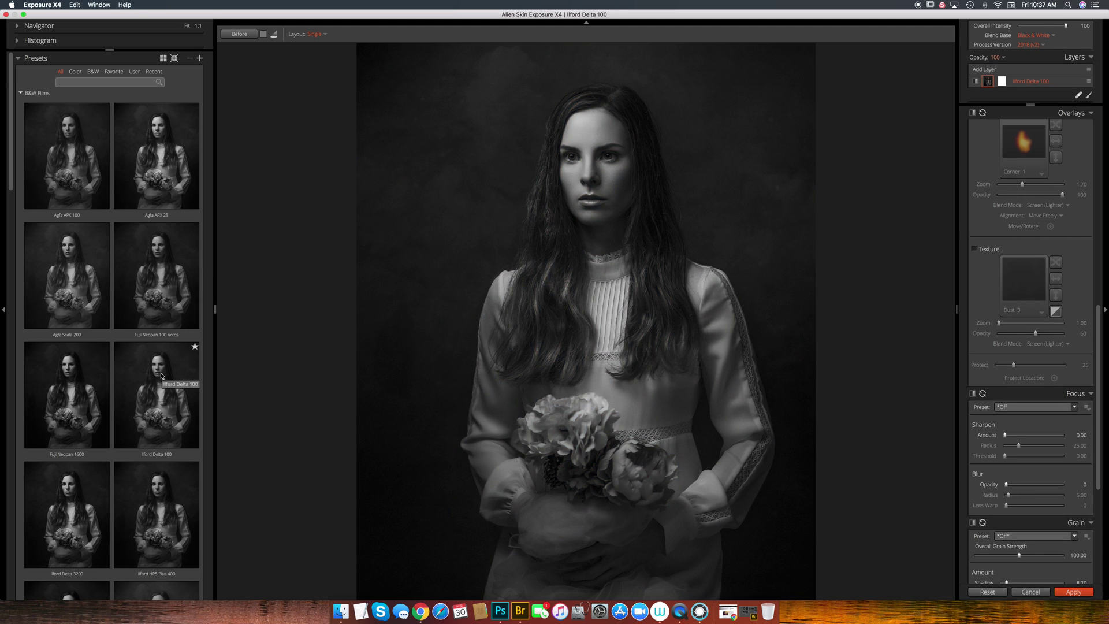
click(78, 375)
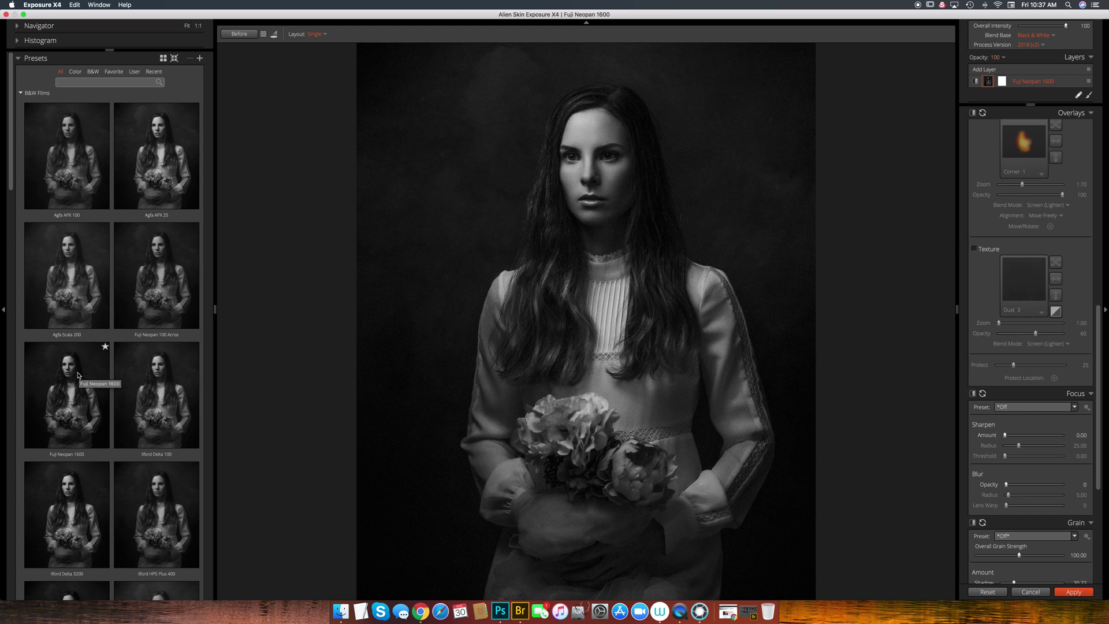
click(101, 196)
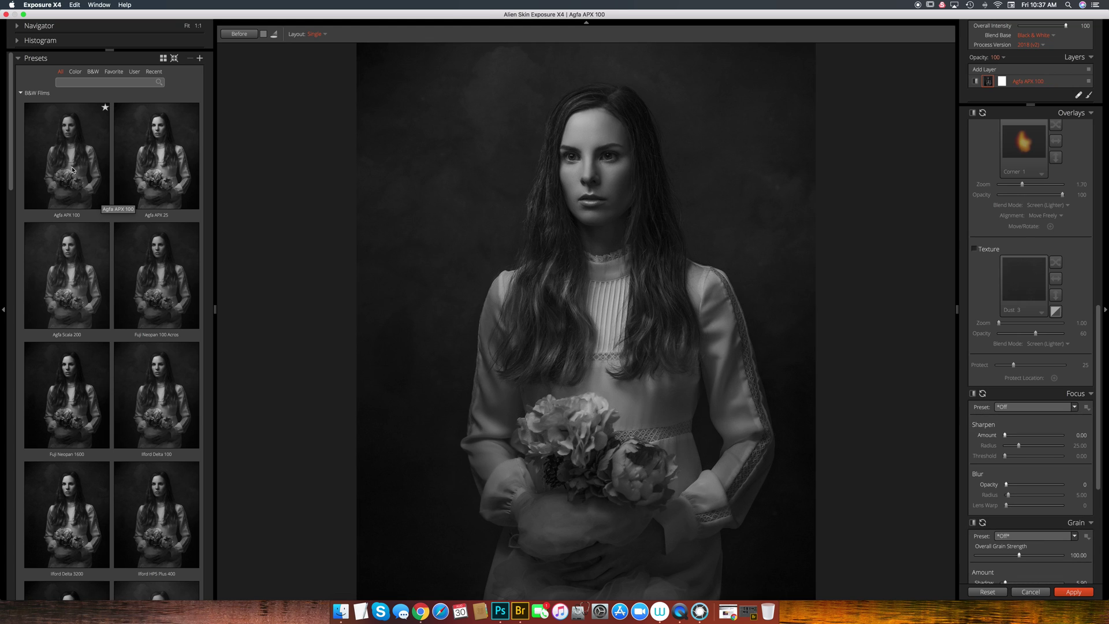
click(78, 262)
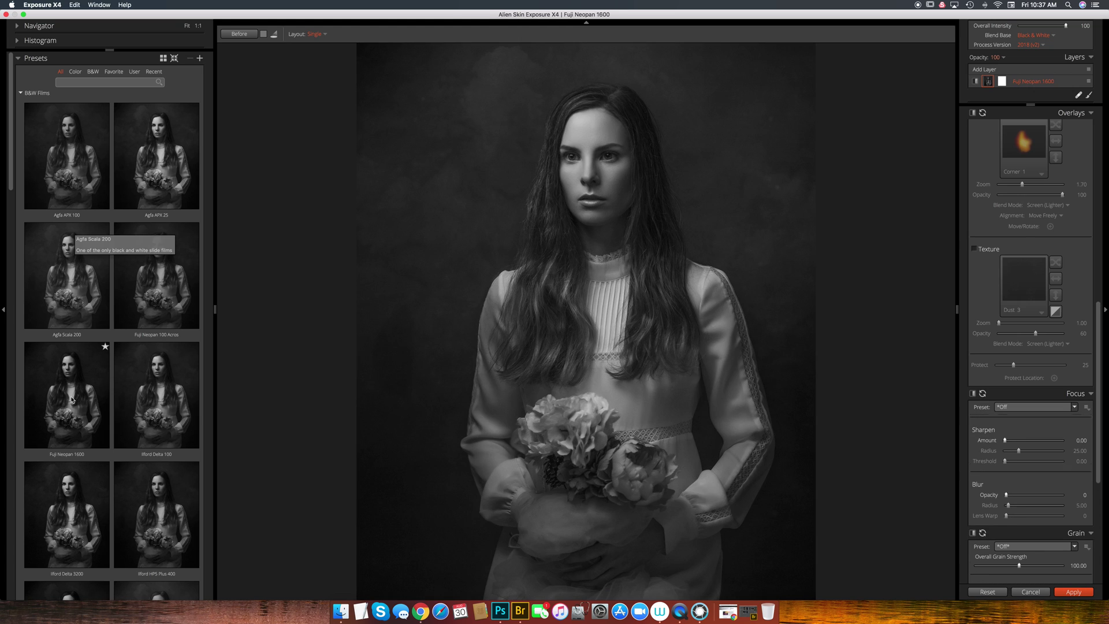
click(78, 408)
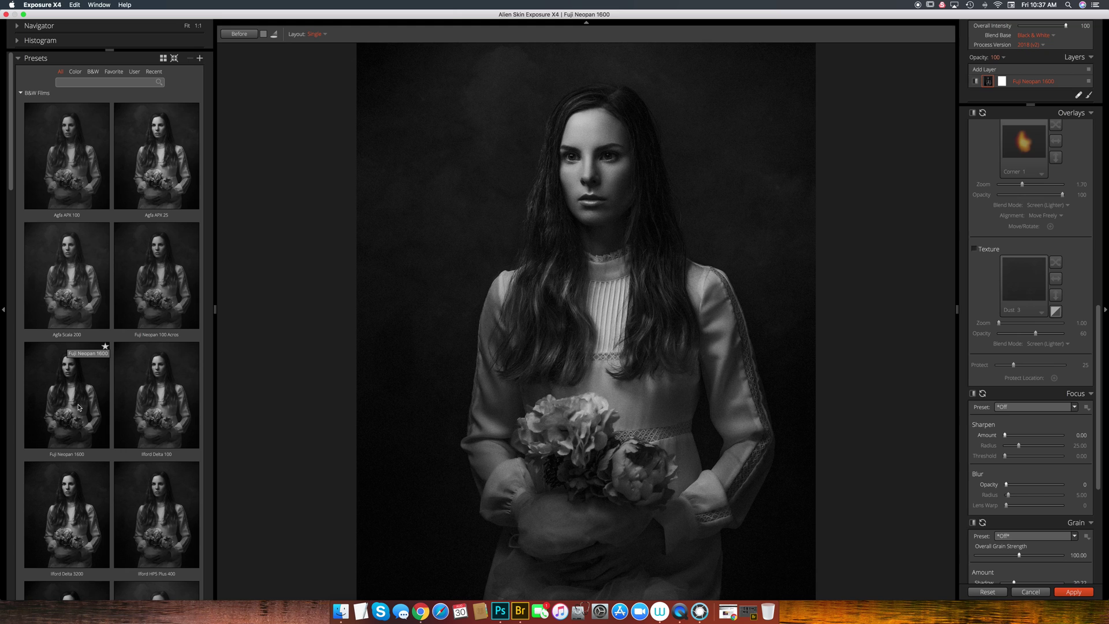
Step: Lower overall grain strength to about 57, raise shadow grain and reduce midtone grain
click(81, 397)
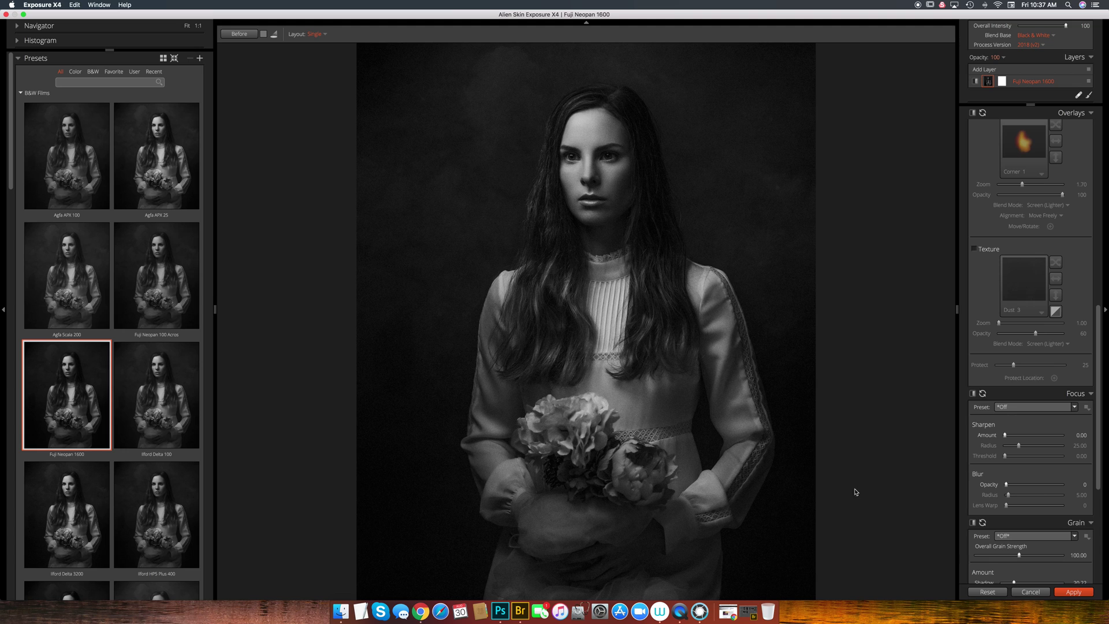
scroll(1030, 372, down, 5)
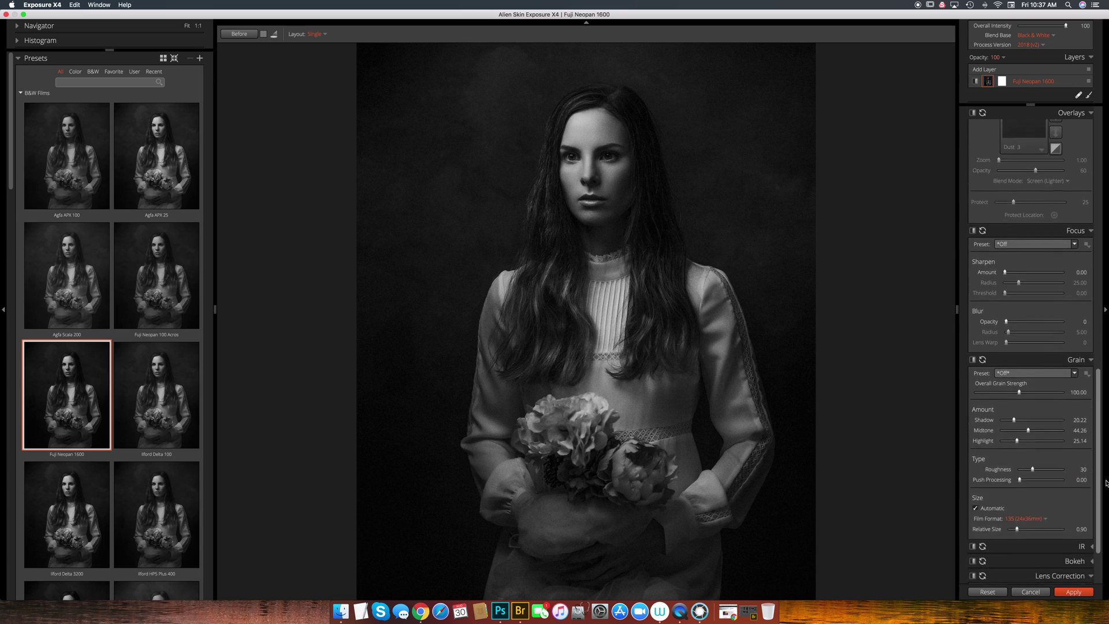
drag(1020, 354, 1002, 357)
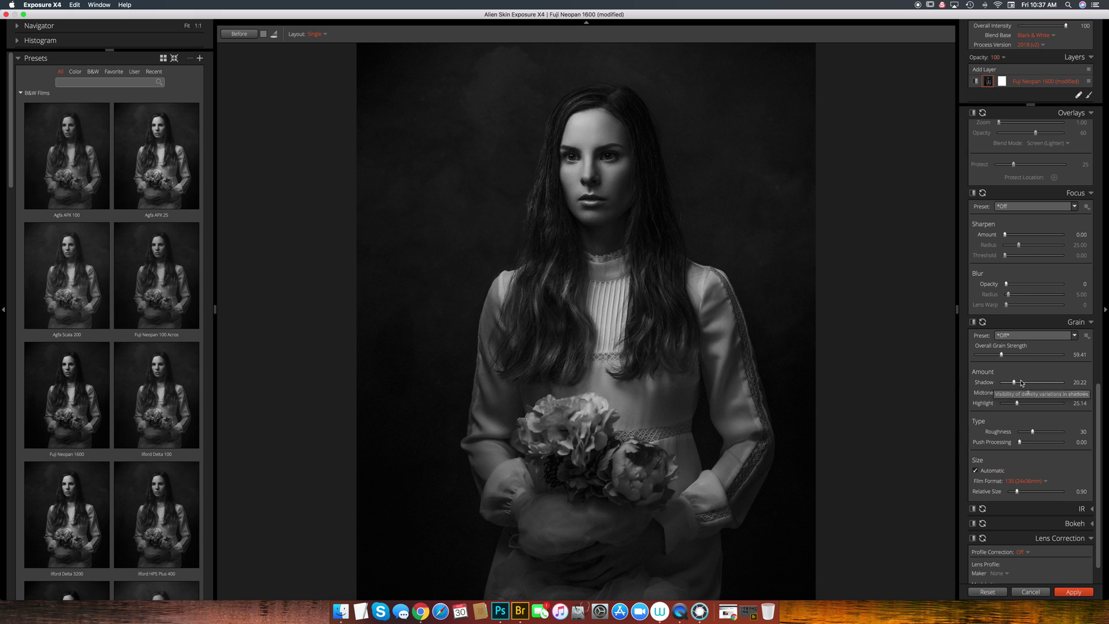
mouse_move(1014, 382)
mouse_down()
mouse_move(1027, 396)
mouse_move(1016, 395)
mouse_up()
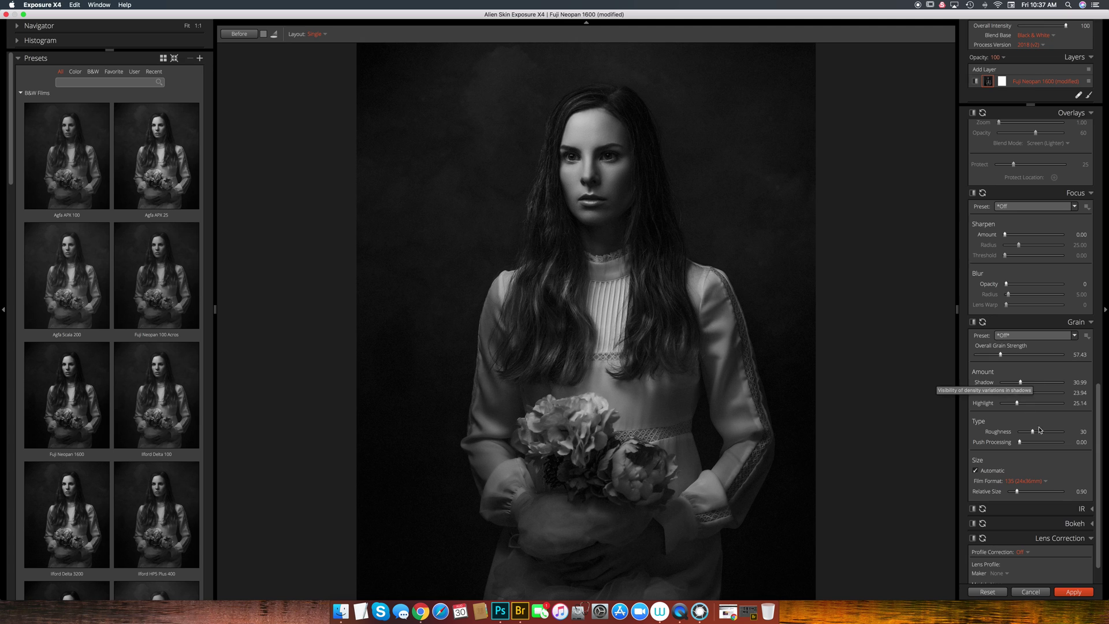
drag(1100, 442, 1101, 470)
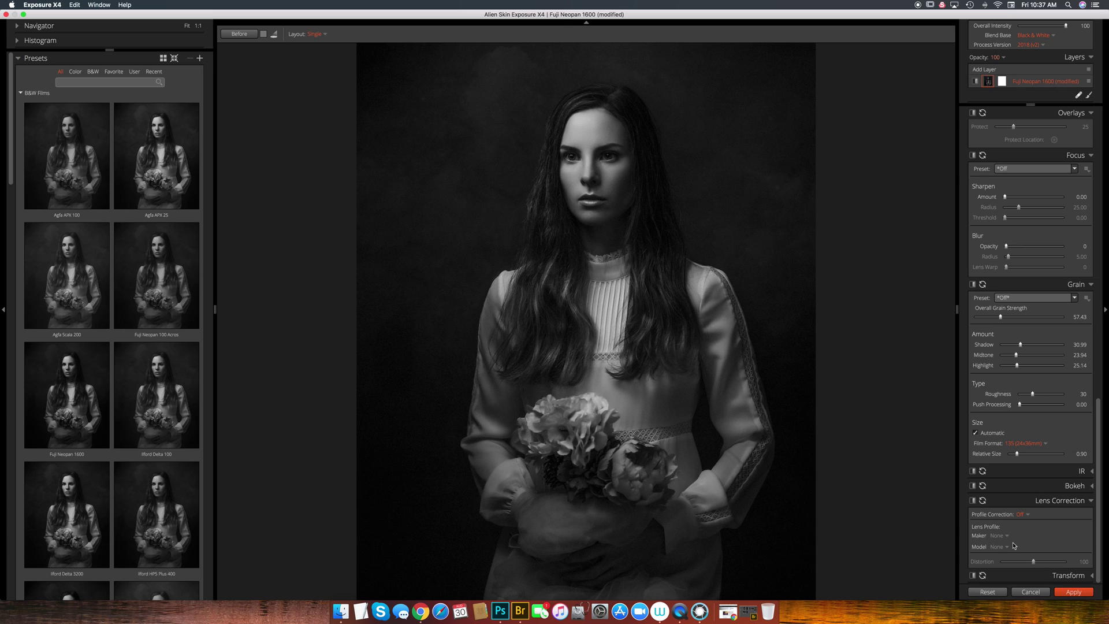
Step: Inspect the Transform settings, then collapse them again
click(1091, 577)
scroll(1100, 581, down, 3)
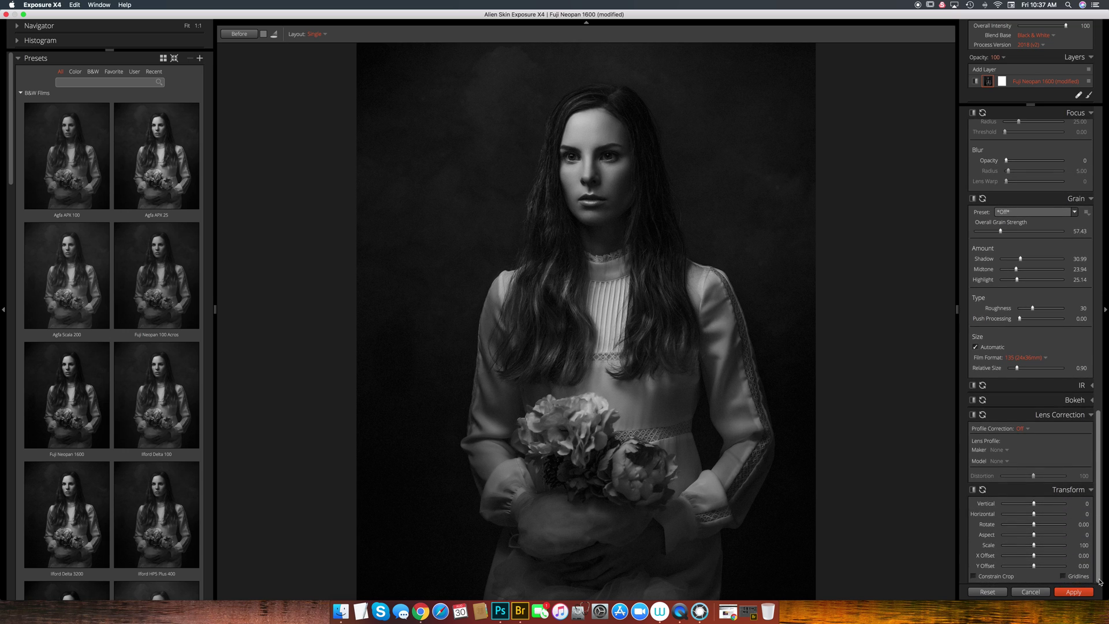
click(1091, 490)
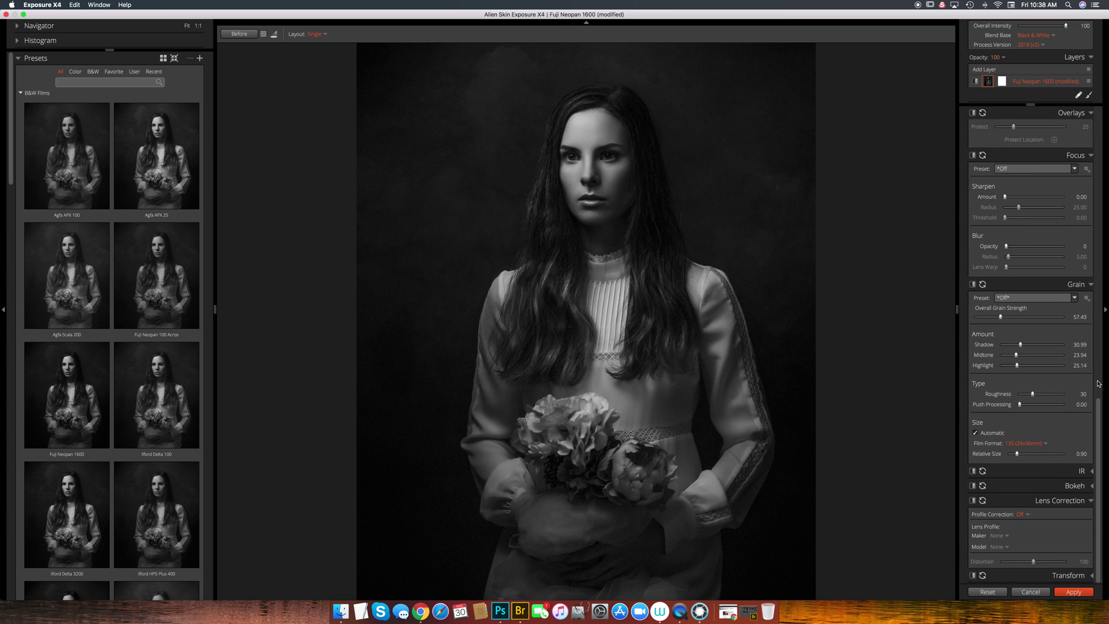
drag(1100, 409, 1098, 317)
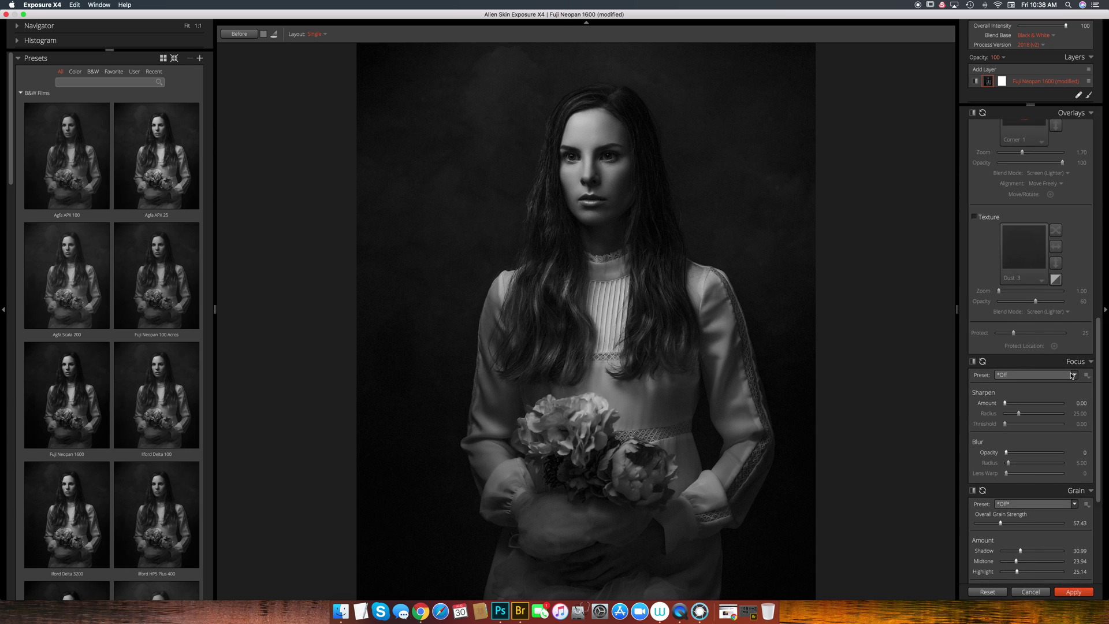
Step: Apply the Fuji Neopan 1600 version as a new Exposure X4 layer and toggle it against the colour original
click(1081, 592)
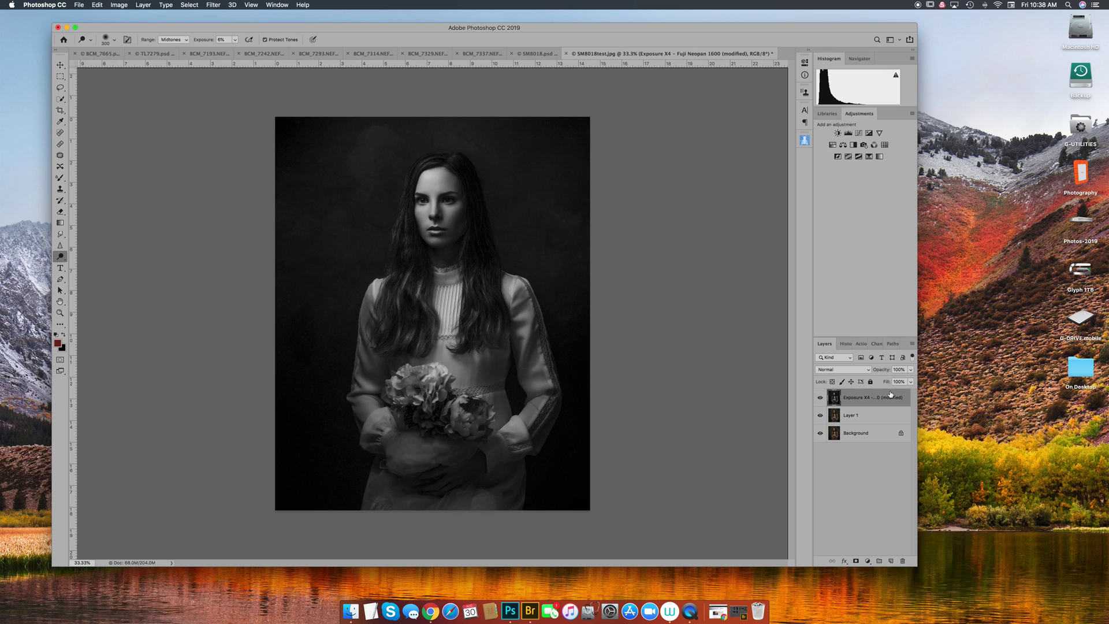
click(820, 397)
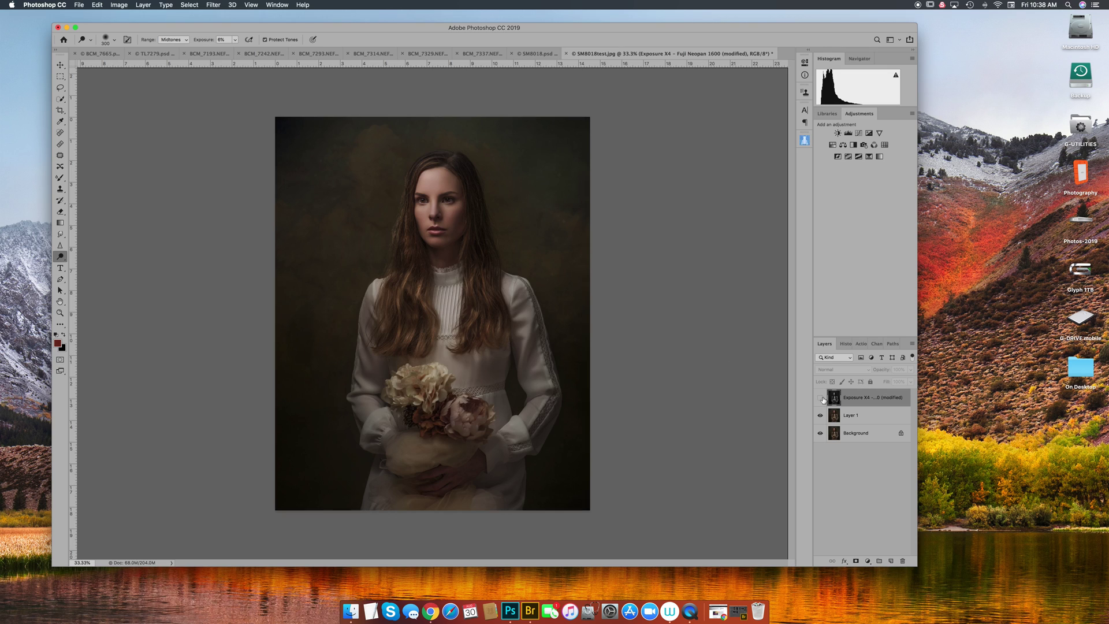
click(820, 398)
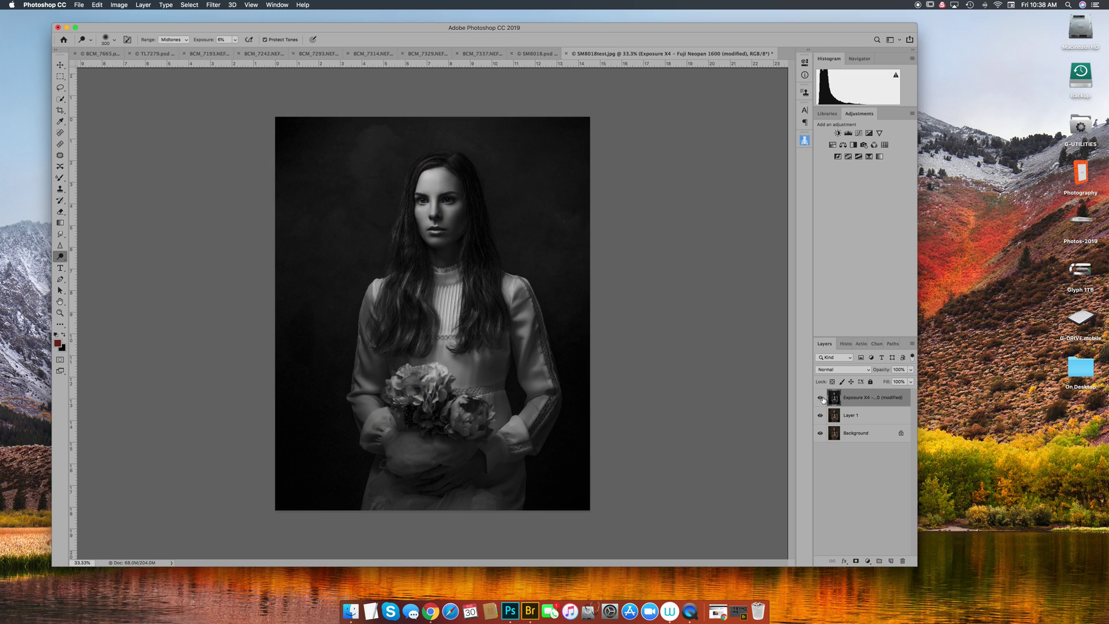
click(821, 398)
click(821, 398)
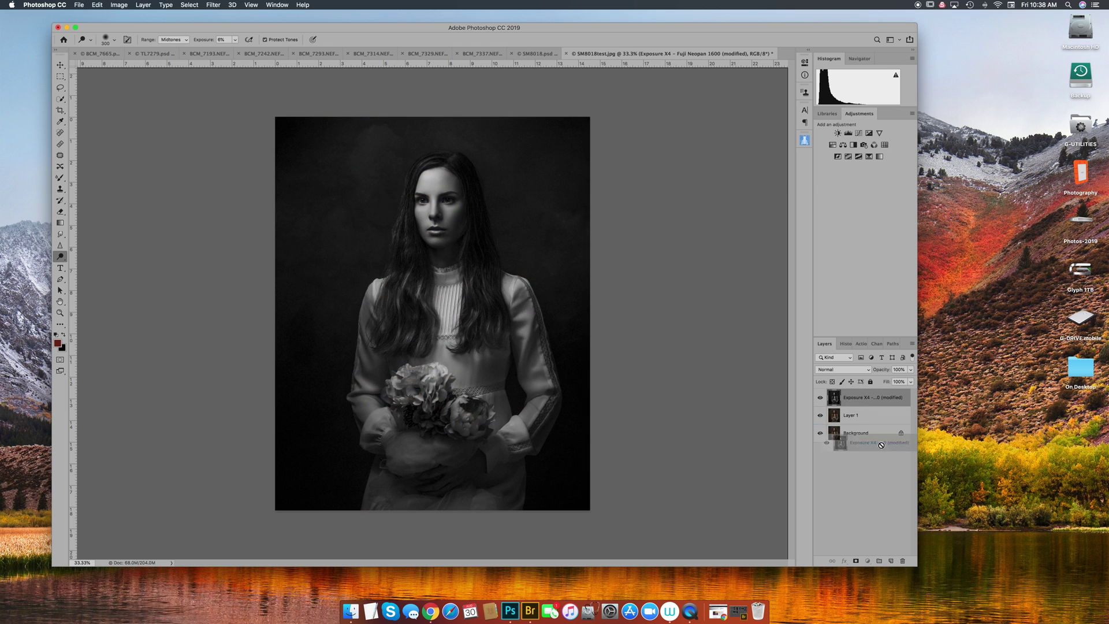
click(820, 398)
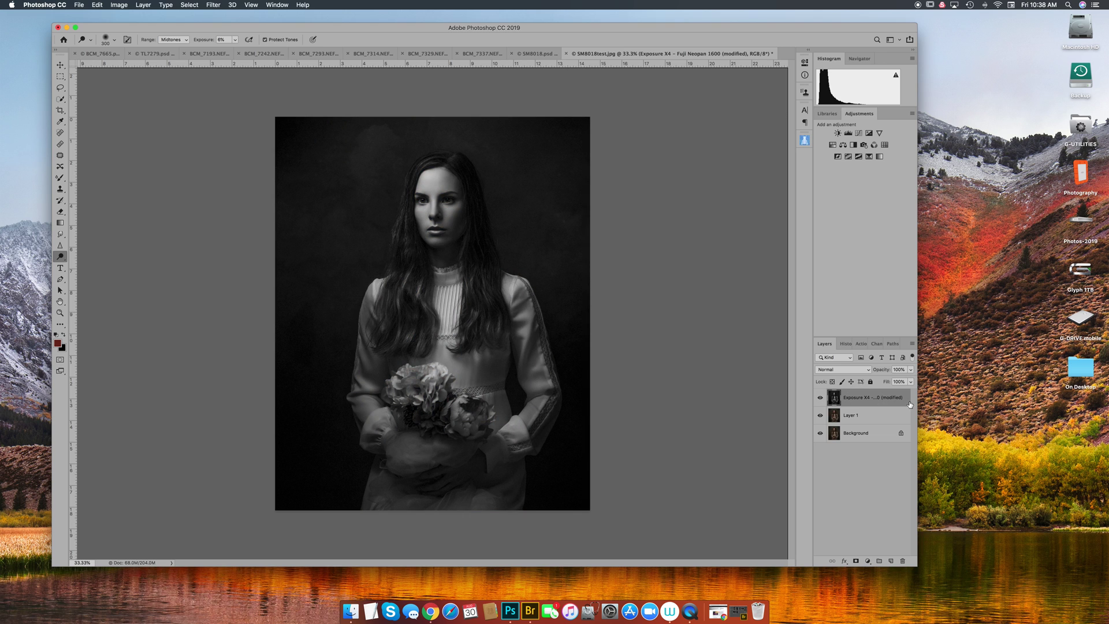
drag(685, 25, 714, 33)
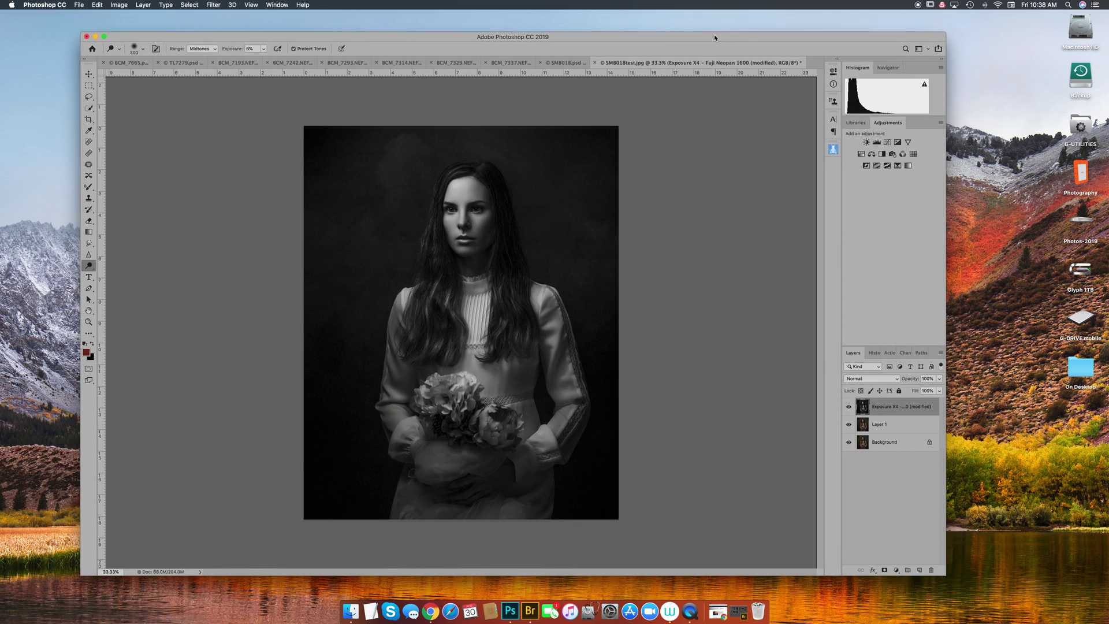